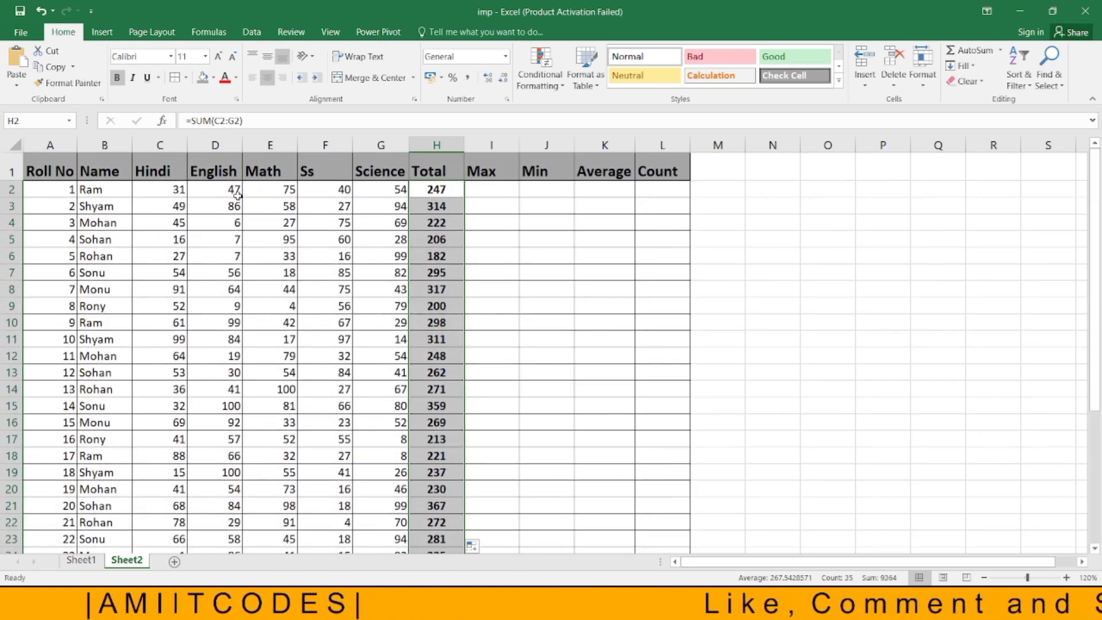
# - Look up the MAX function's entry in the function list on Sheet1, and return to the marks table on Sheet2
pyautogui.click(437, 191)
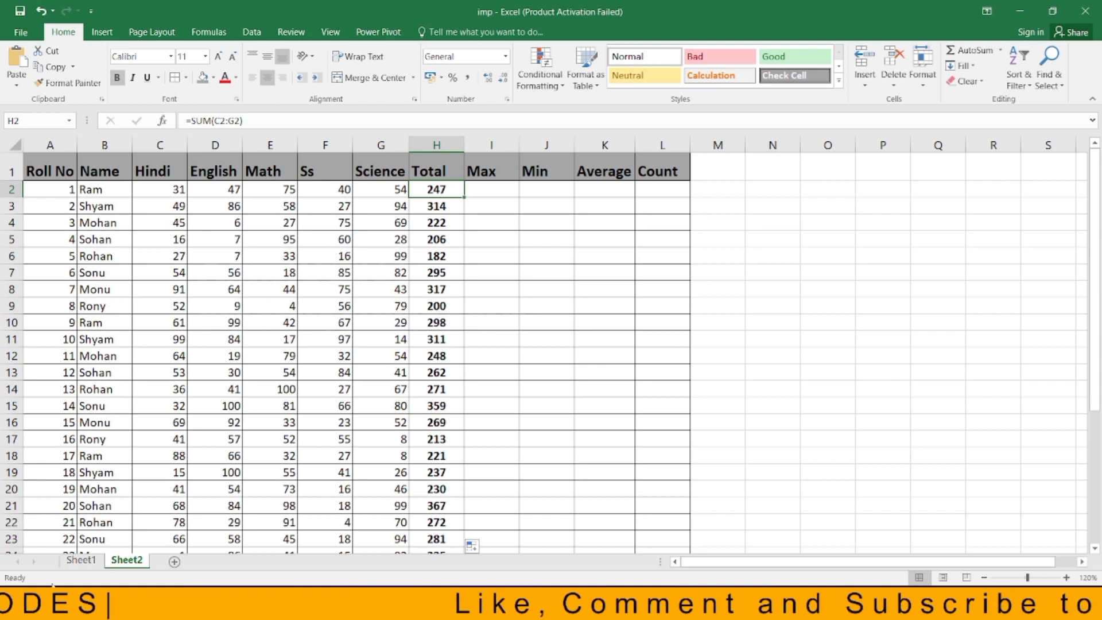
pyautogui.click(79, 566)
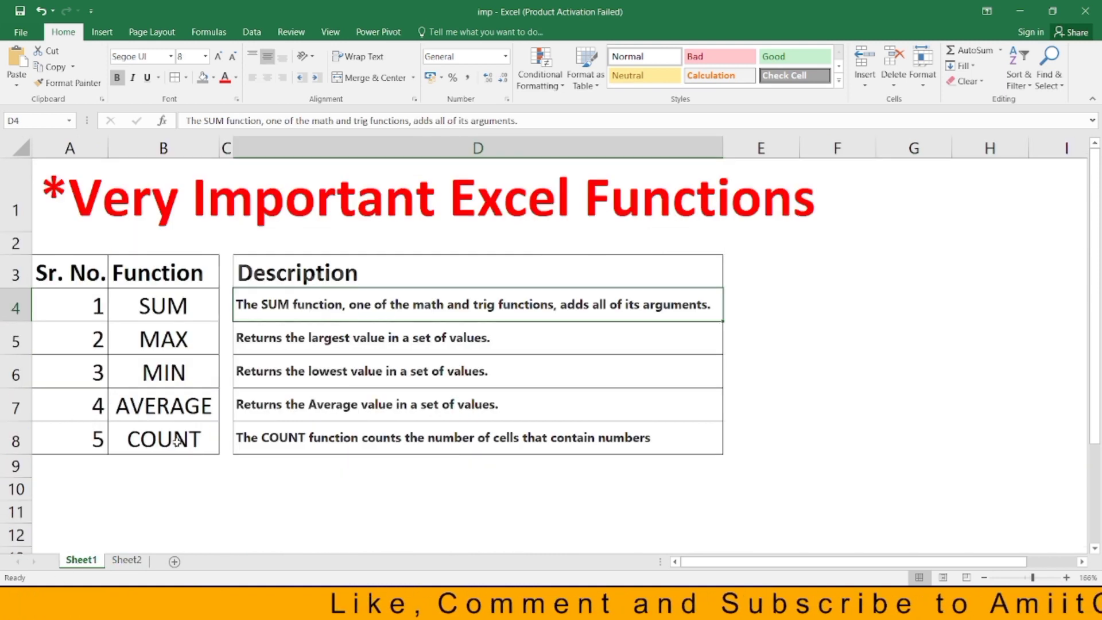
pyautogui.click(152, 340)
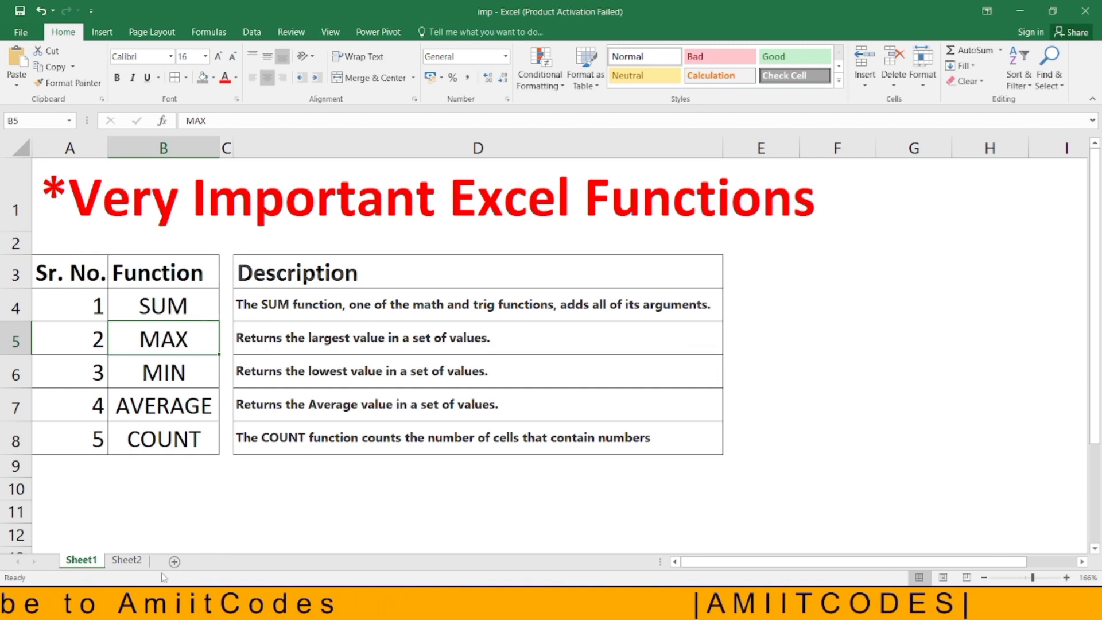
pyautogui.click(127, 559)
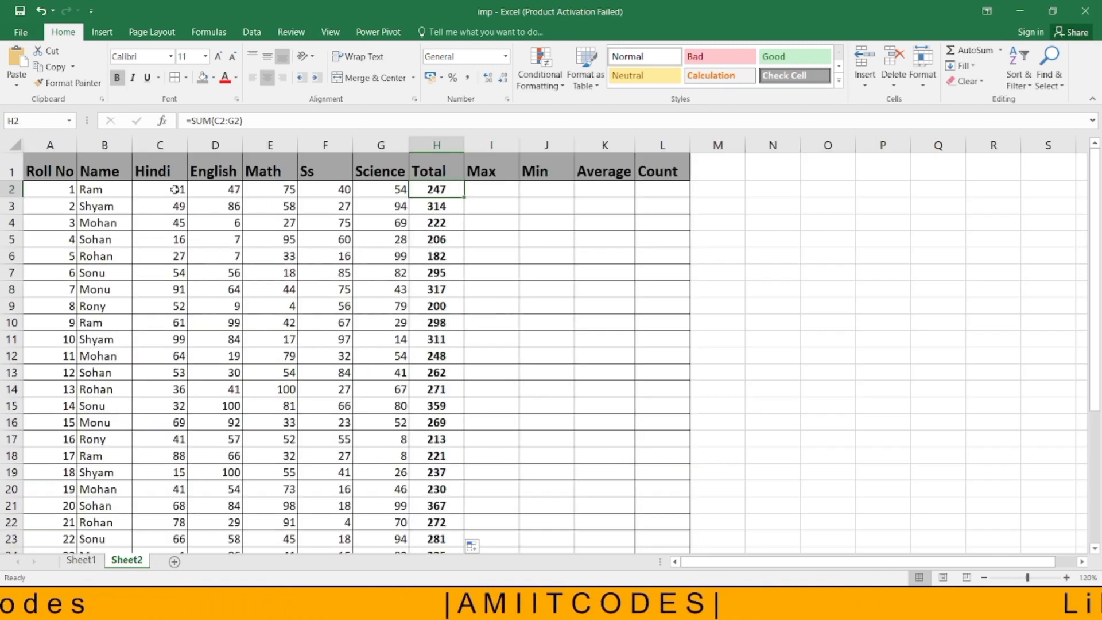
# - Enter =MAX(C2:G2) in cell I2 to get the first student's highest subject mark
pyautogui.moveTo(173, 191); pyautogui.dragTo(387, 188)
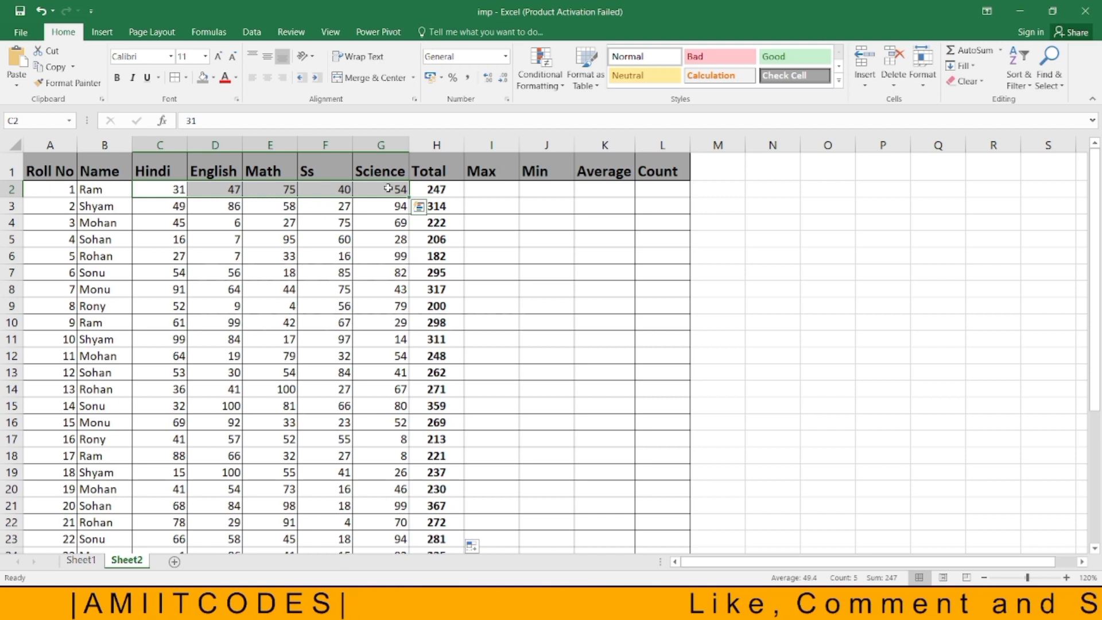
pyautogui.click(471, 192)
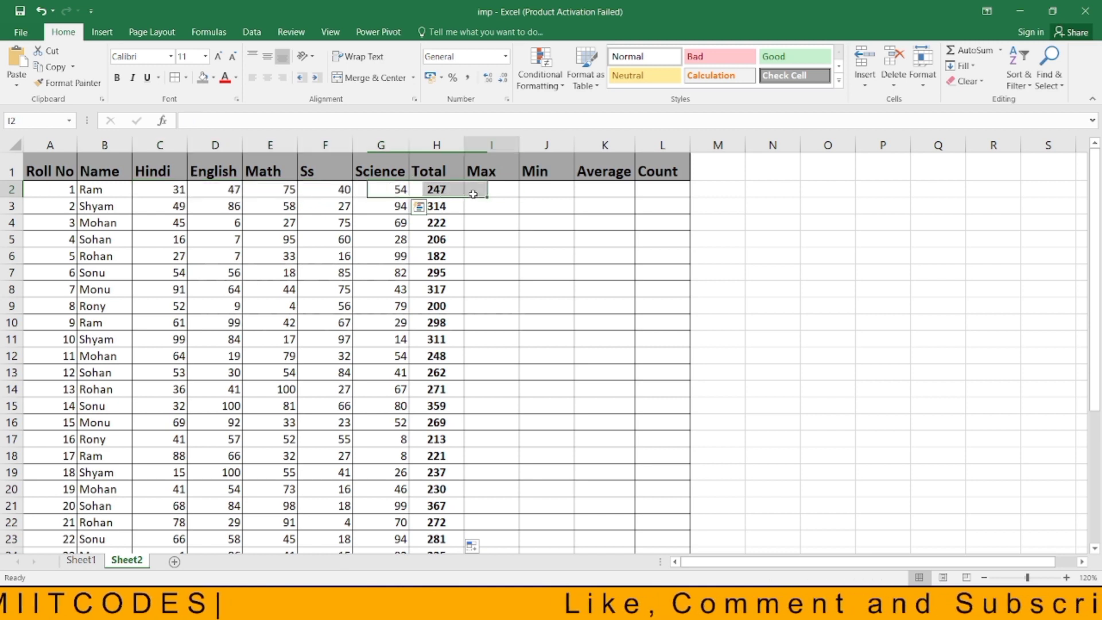
pyautogui.write('=m')
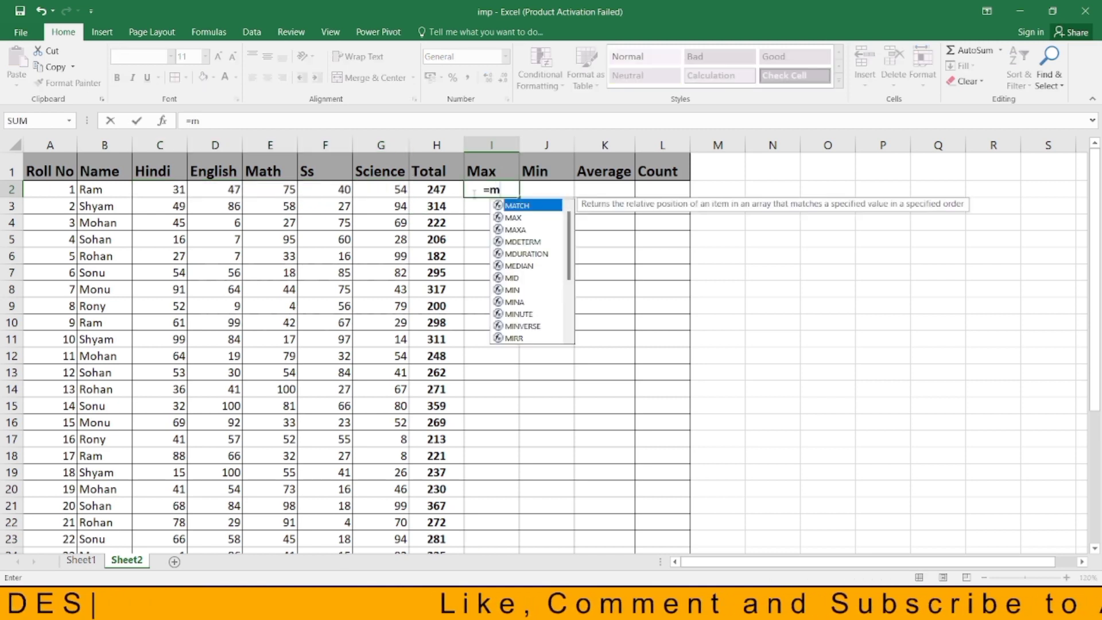
pyautogui.press('Down')
pyautogui.press('Tab')
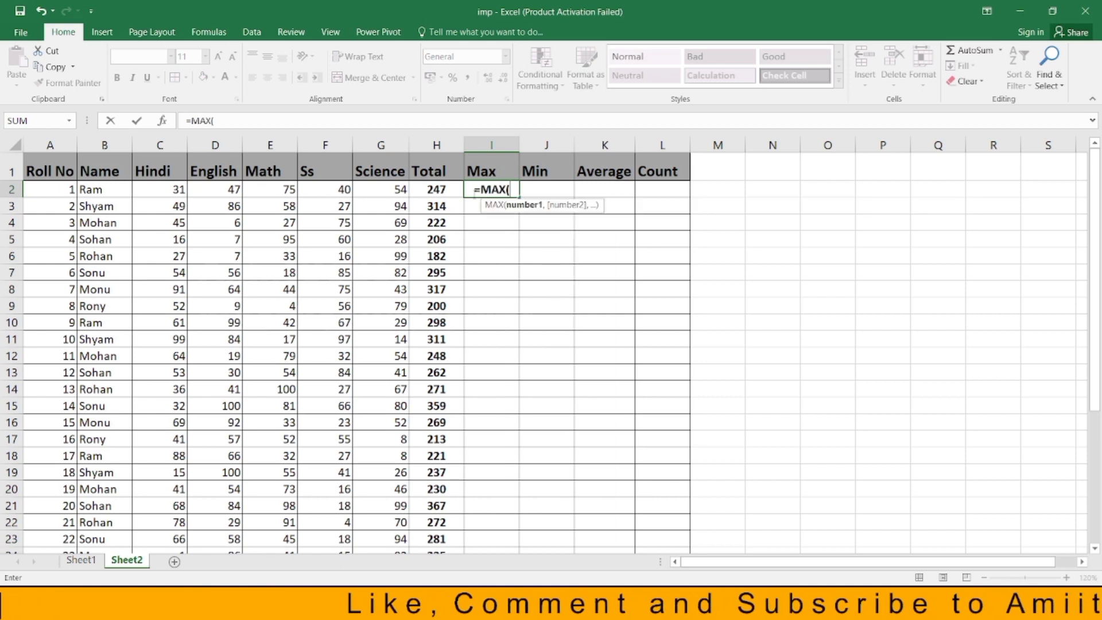
pyautogui.click(373, 188)
pyautogui.moveTo(372, 189); pyautogui.dragTo(170, 187)
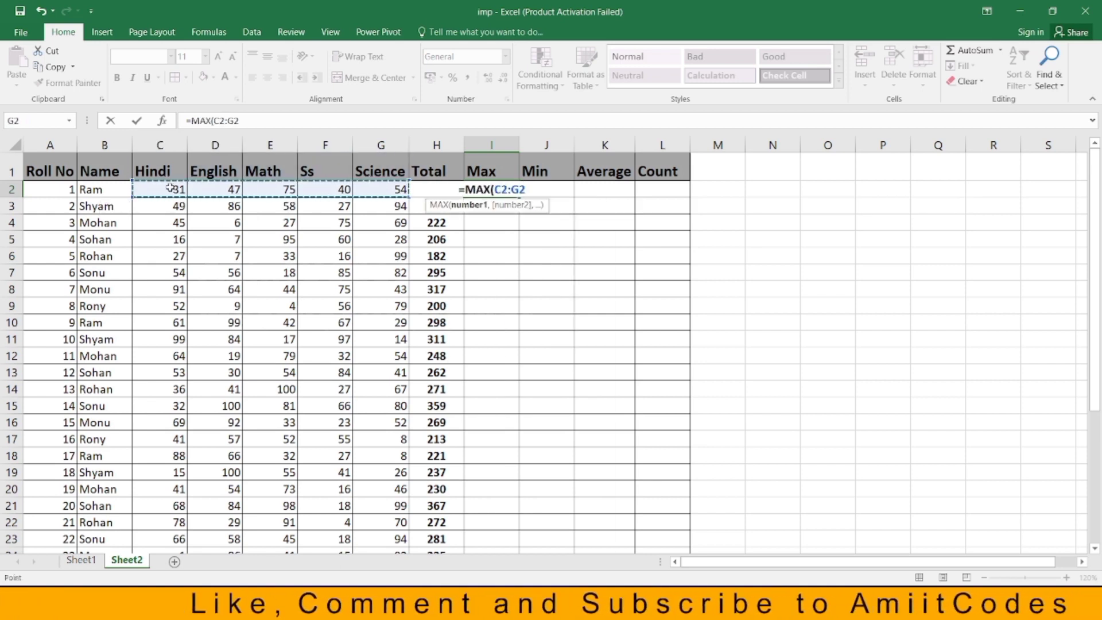
pyautogui.write(')')
pyautogui.press('Return')
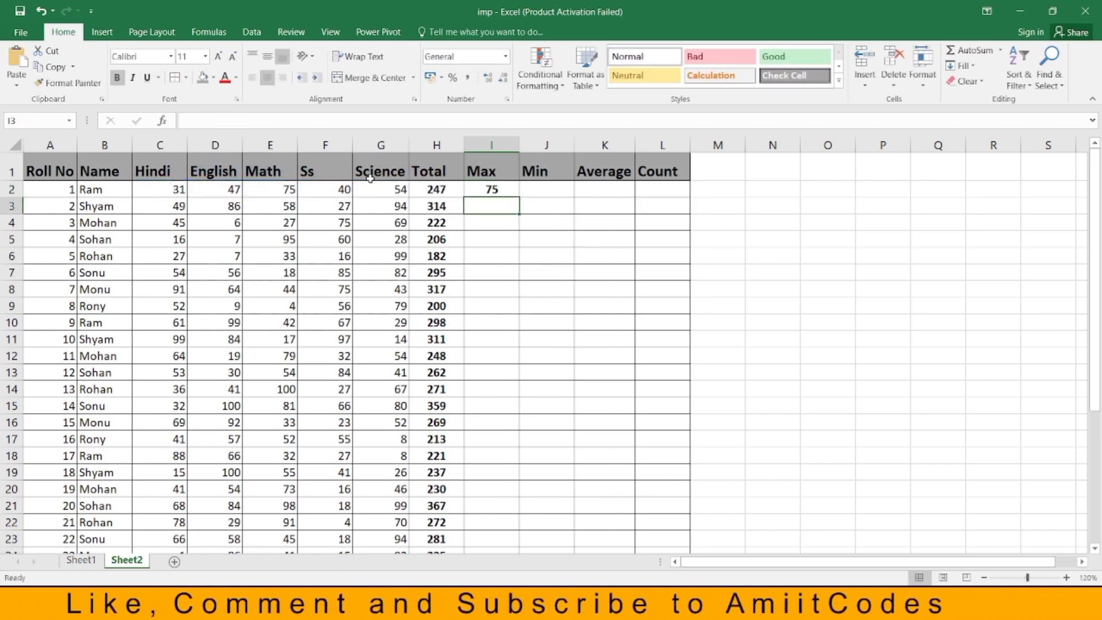
# - Review the first student's marks against the Max result, and fill the formula from I2 down the Max column for every student
pyautogui.click(501, 189)
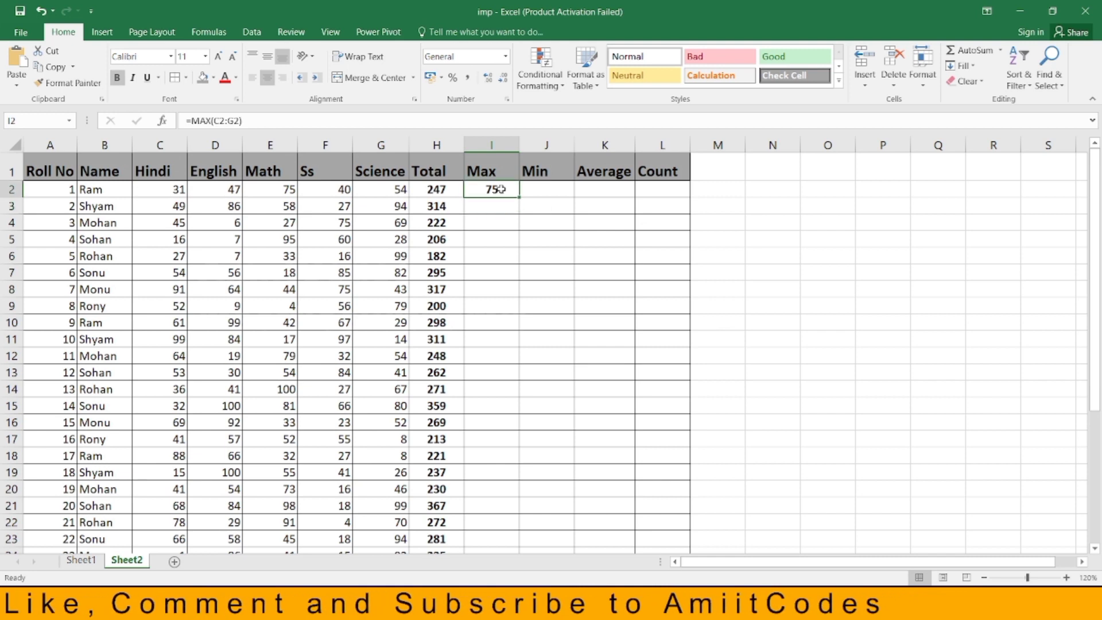
pyautogui.click(73, 194)
pyautogui.moveTo(170, 190); pyautogui.dragTo(396, 189)
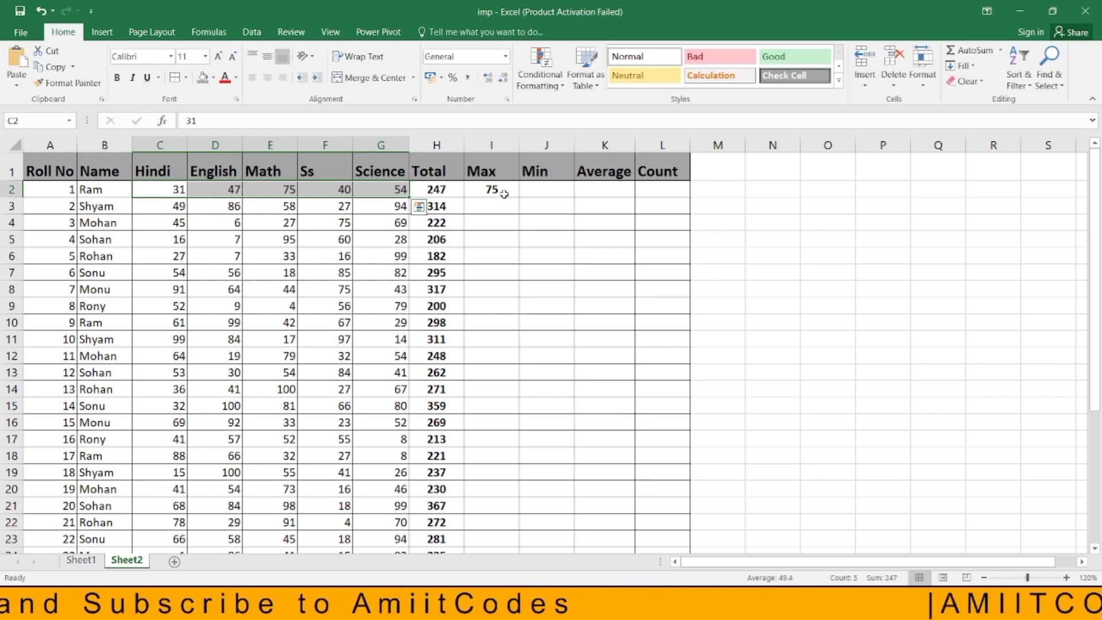
pyautogui.click(502, 191)
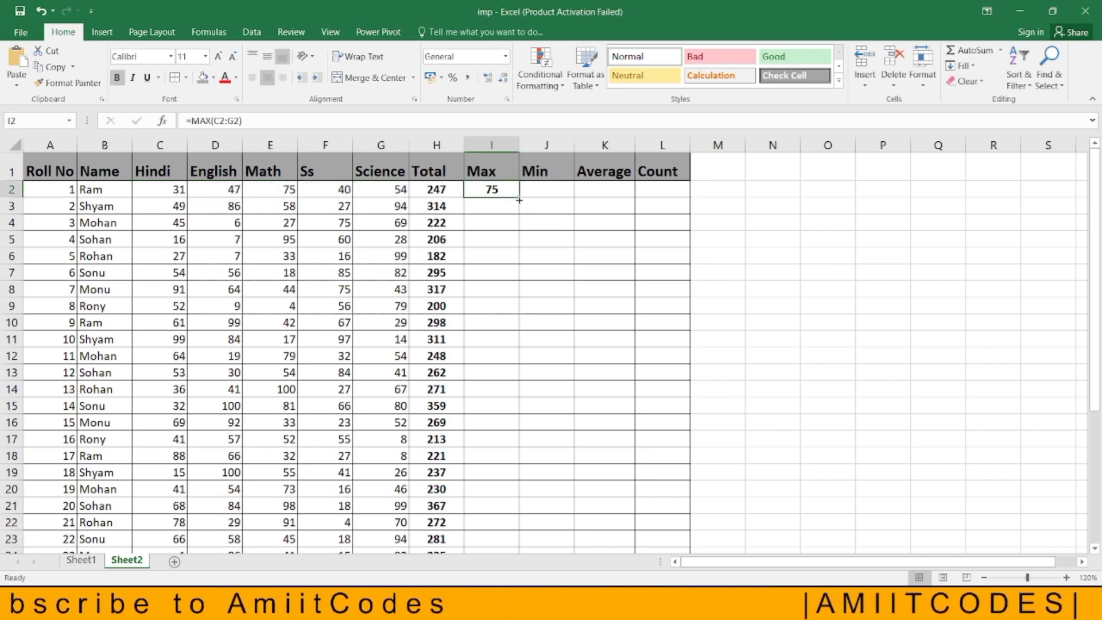
pyautogui.doubleClick(519, 199)
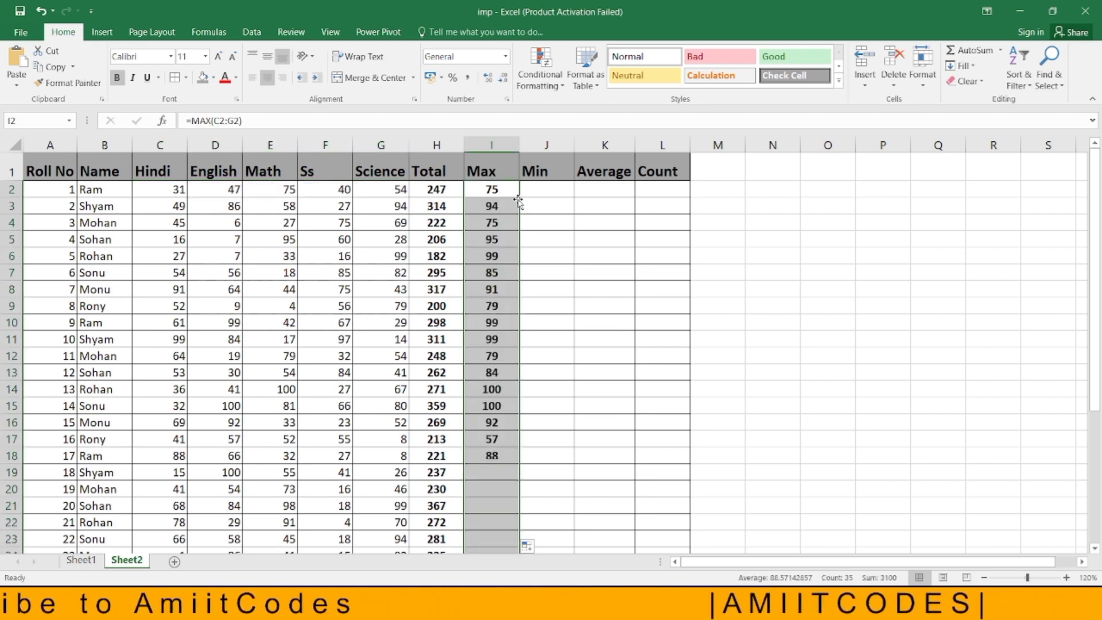
pyautogui.click(488, 185)
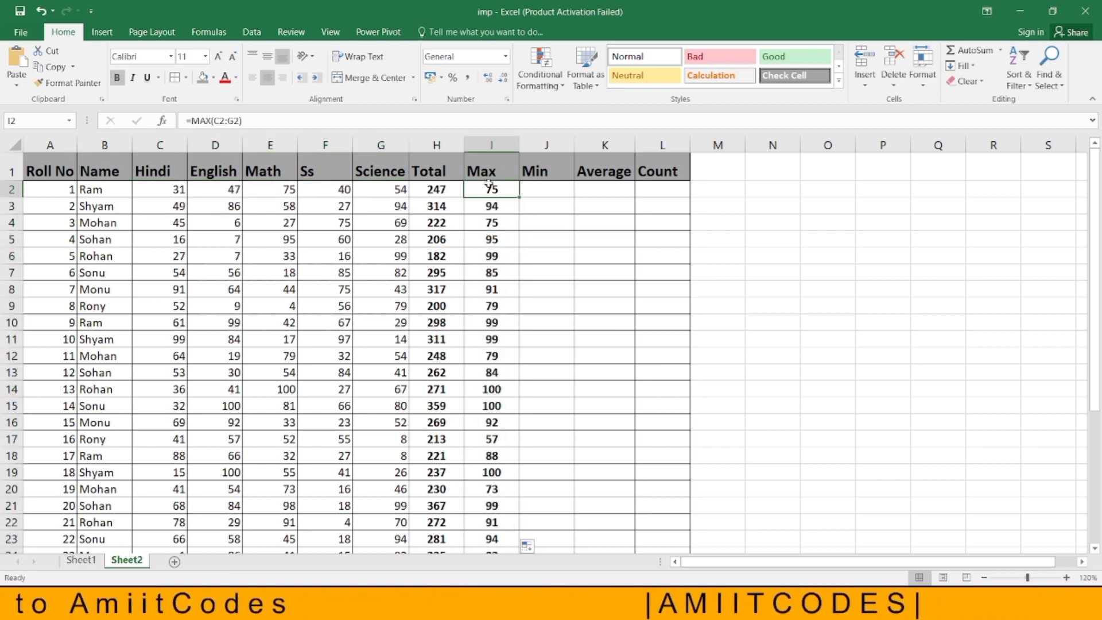
# - Look up the MIN function's entry in the function list on Sheet1, and return to the marks table on Sheet2
pyautogui.click(82, 561)
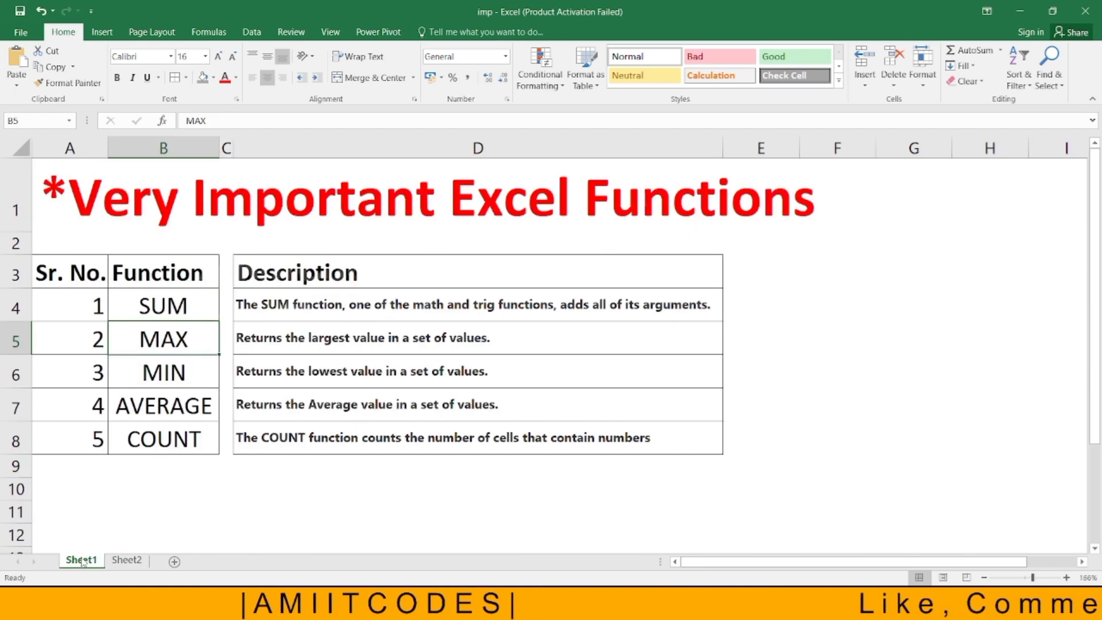
pyautogui.click(184, 362)
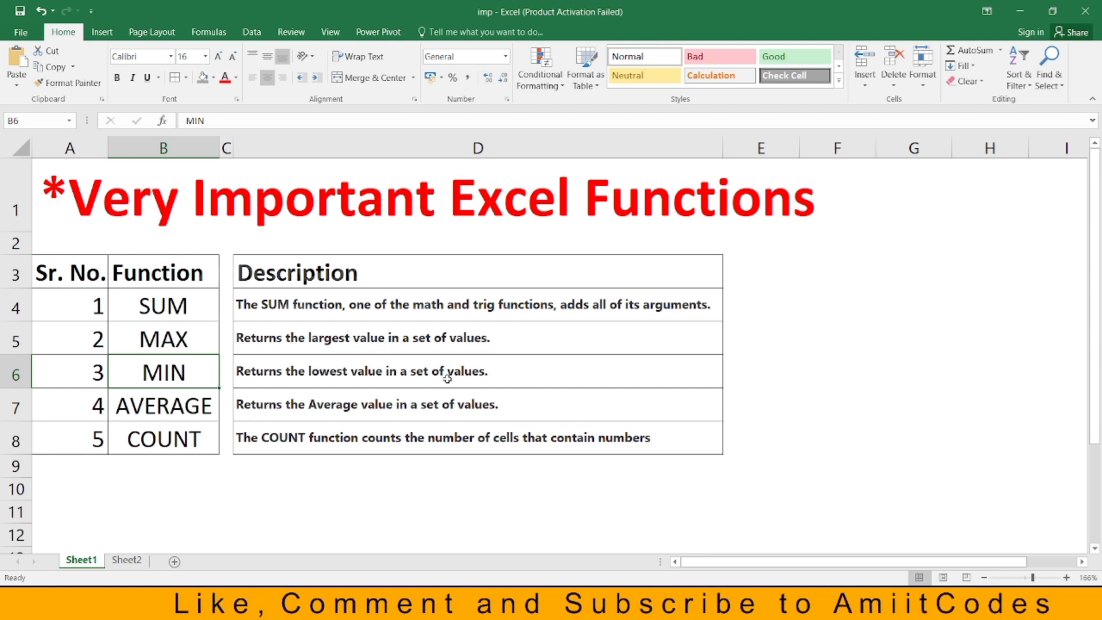
pyautogui.click(121, 561)
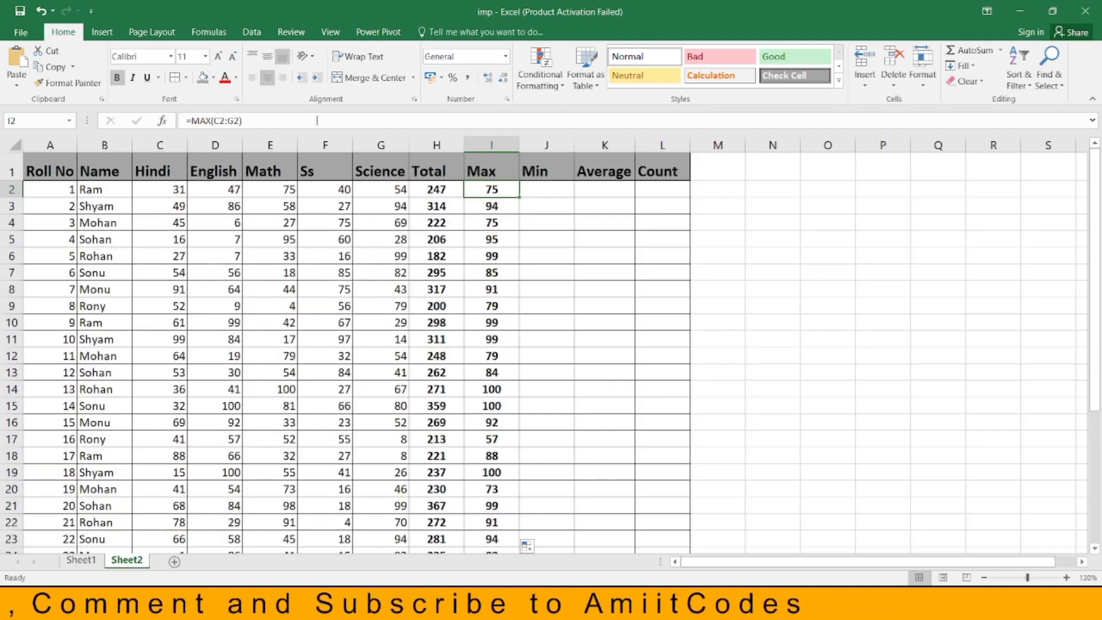
# - Enter =MIN(C2:G2) in cell J2 to get the first student's lowest subject mark
pyautogui.moveTo(170, 188); pyautogui.dragTo(356, 188)
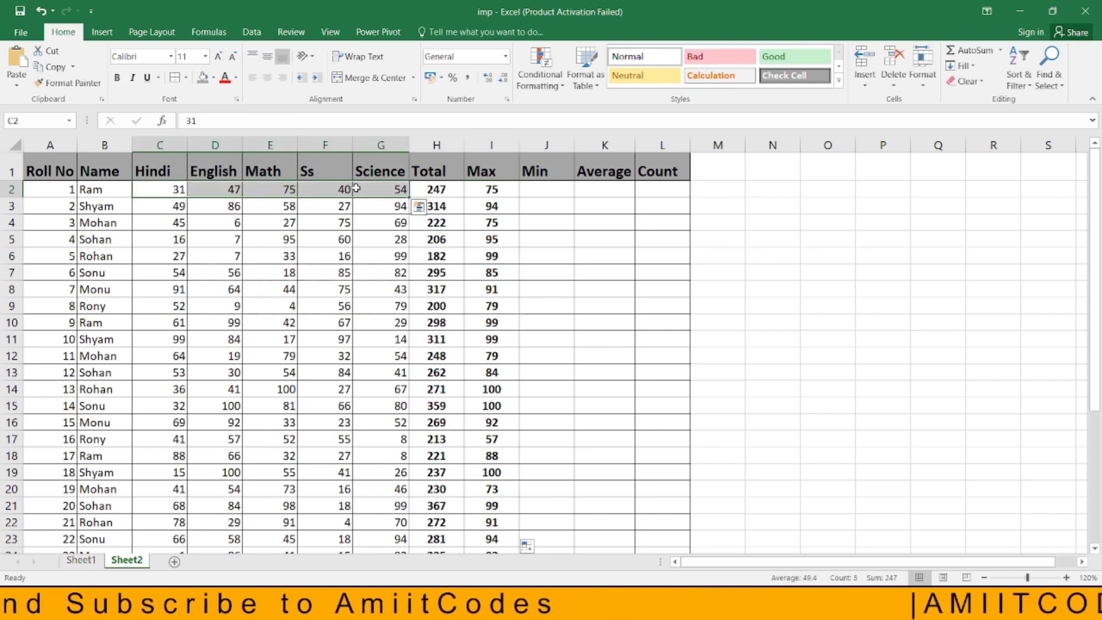
pyautogui.click(546, 190)
pyautogui.write('=')
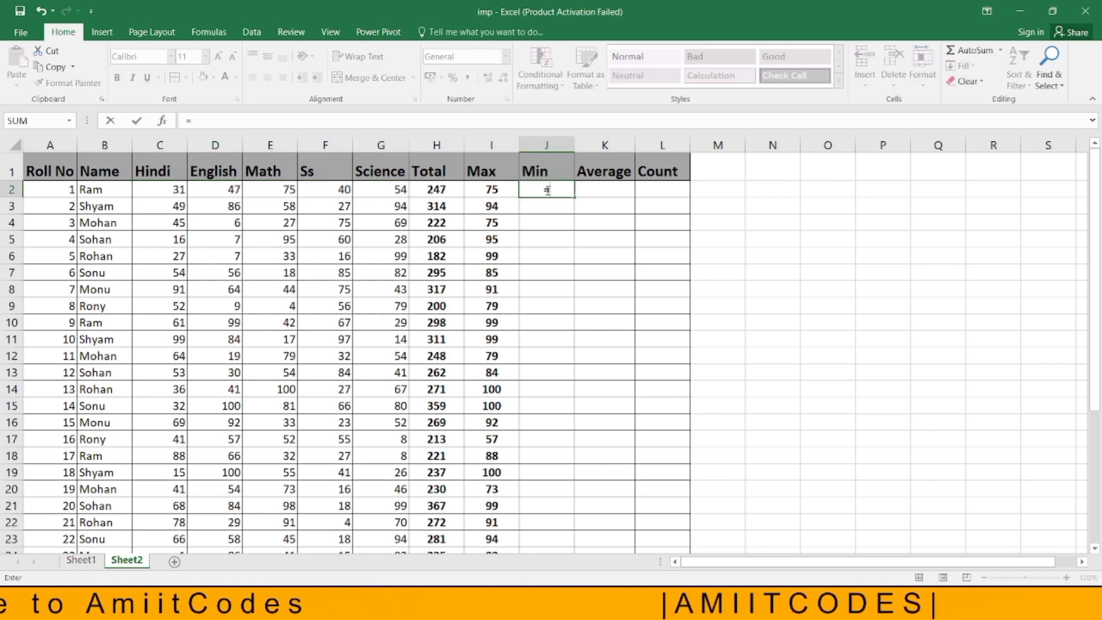
pyautogui.write('min')
pyautogui.press('Tab')
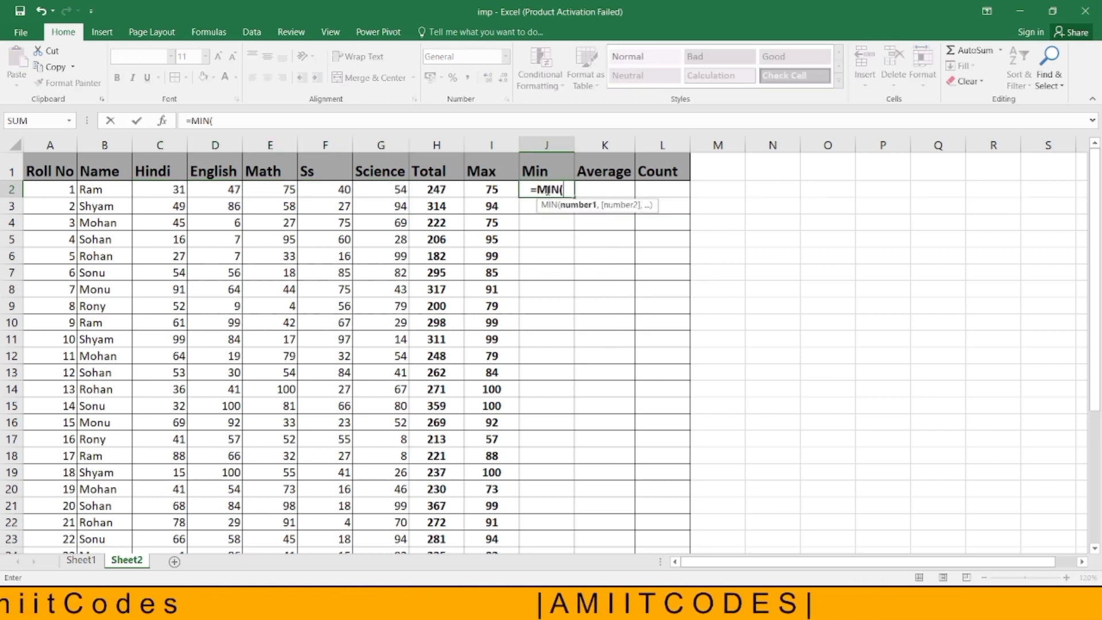
pyautogui.moveTo(397, 190); pyautogui.dragTo(163, 183)
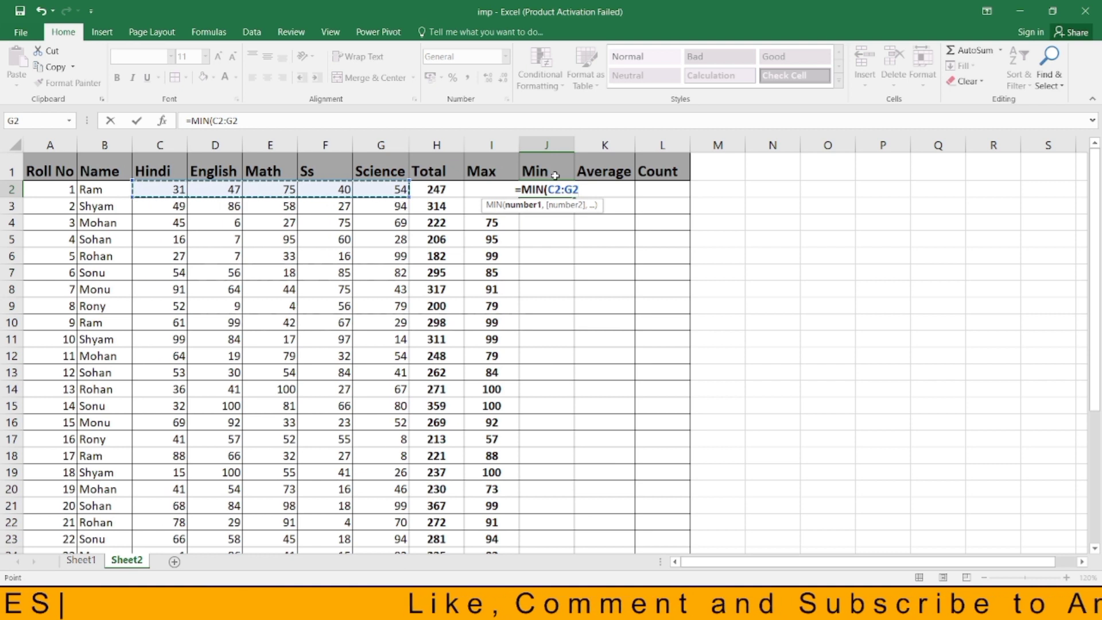
pyautogui.write(')')
pyautogui.press('Return')
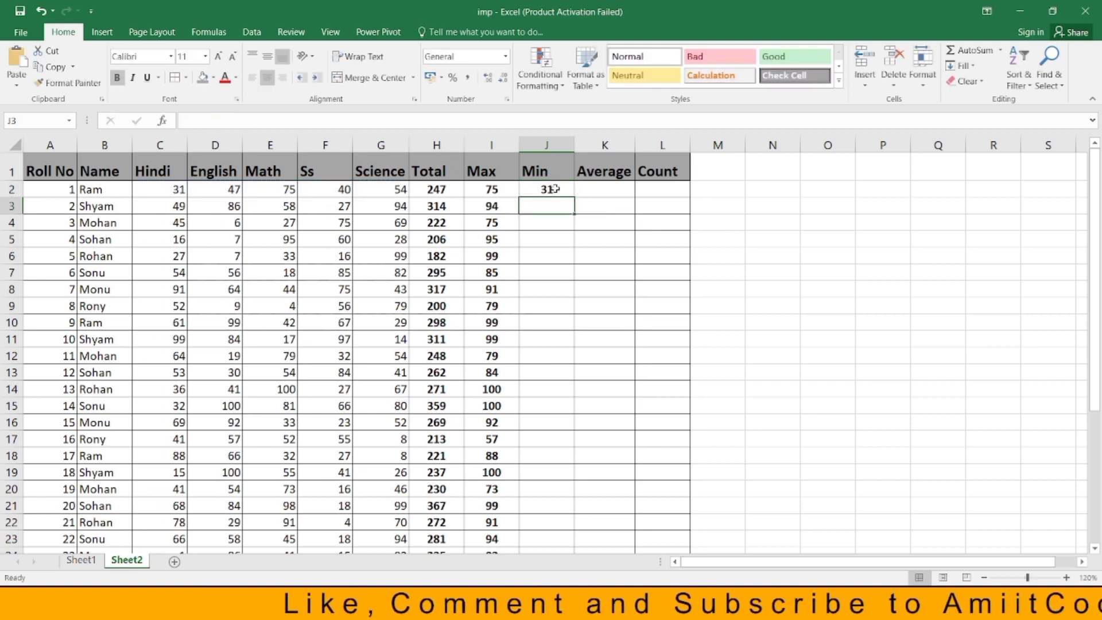
# - Fill the MIN formula from J2 down the Min column for every student row
pyautogui.click(555, 189)
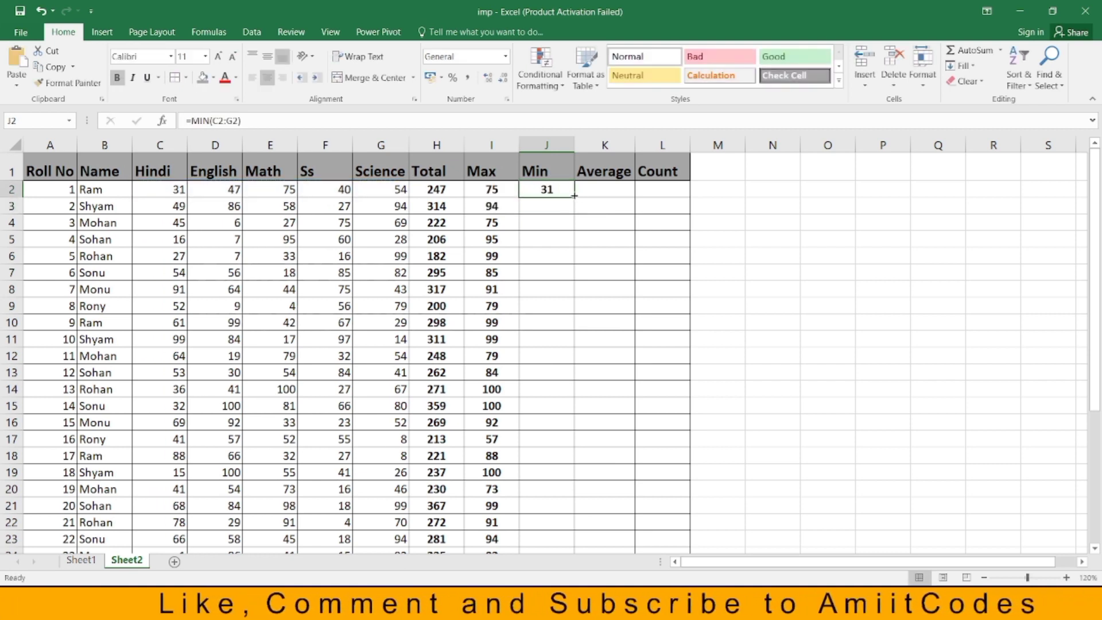
pyautogui.doubleClick(574, 195)
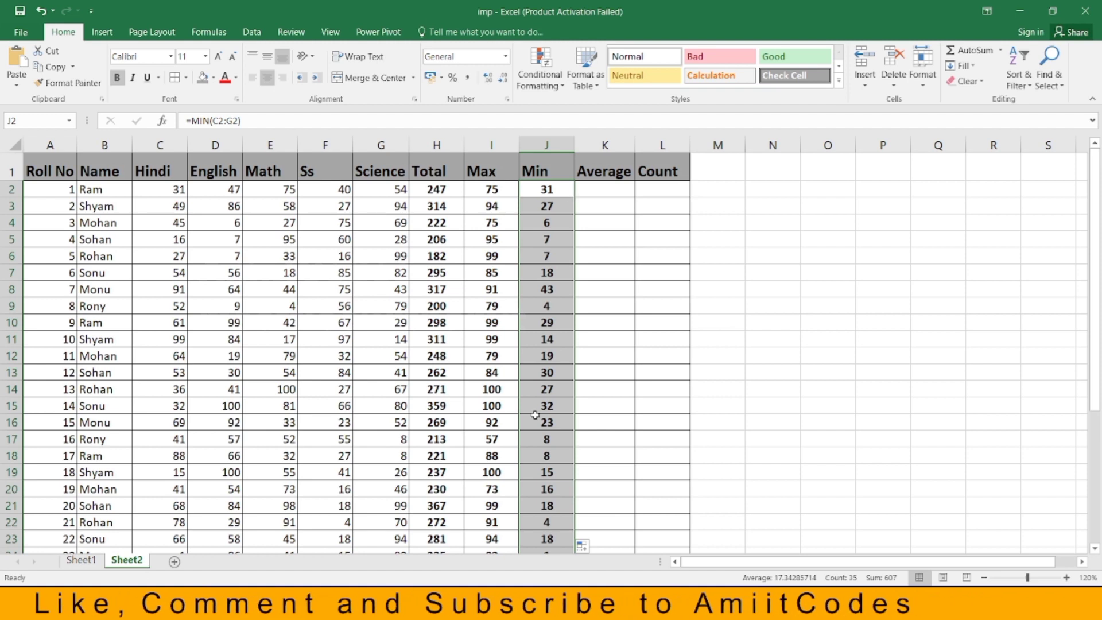
pyautogui.scroll(-1, 504, 297)
pyautogui.scroll(1, 504, 297)
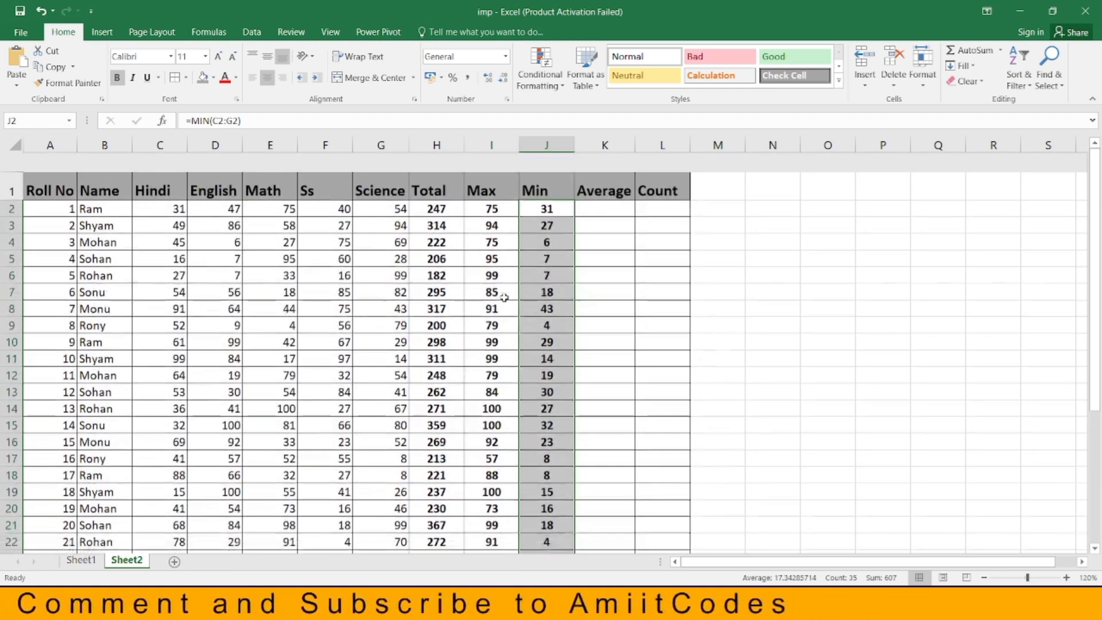
# - Look up the AVERAGE function's entry in the function list on Sheet1, and return to the marks table on Sheet2
pyautogui.click(79, 560)
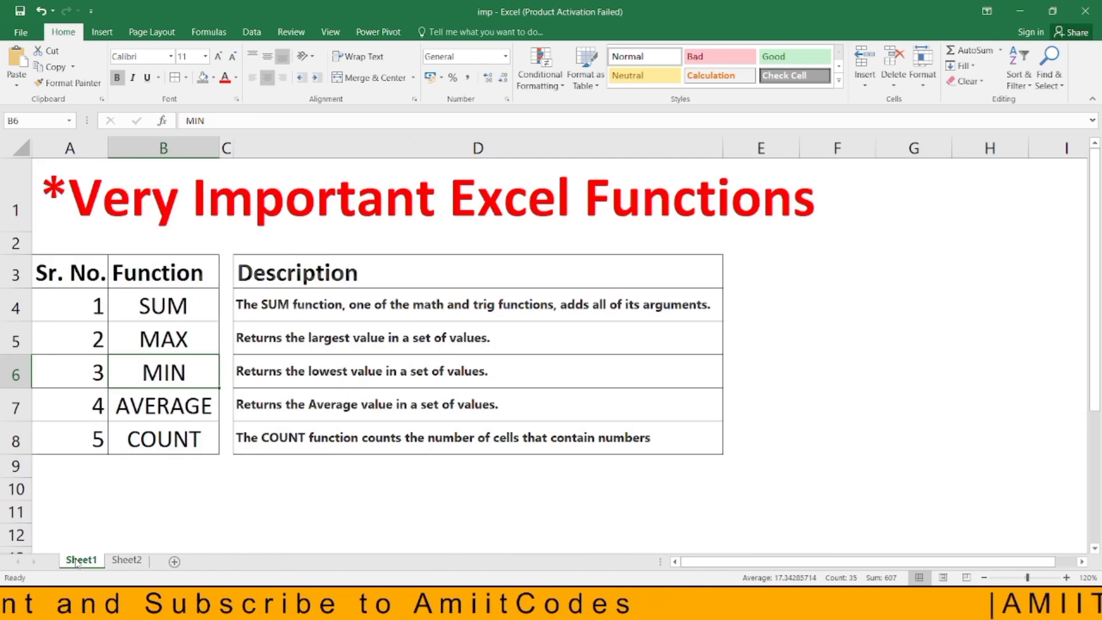
pyautogui.click(168, 406)
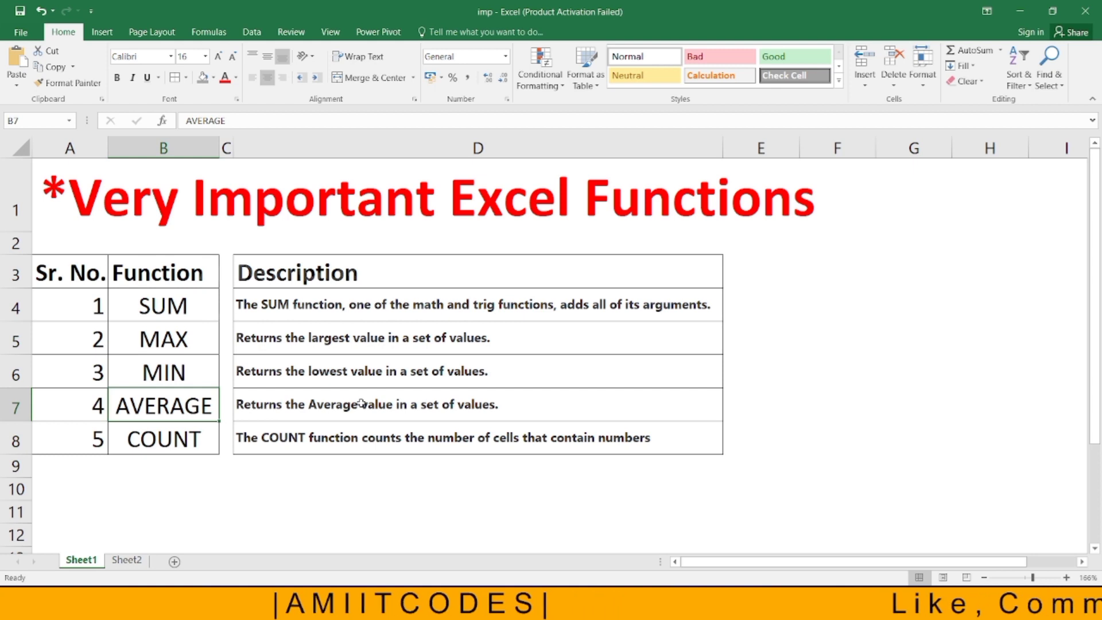
pyautogui.click(126, 559)
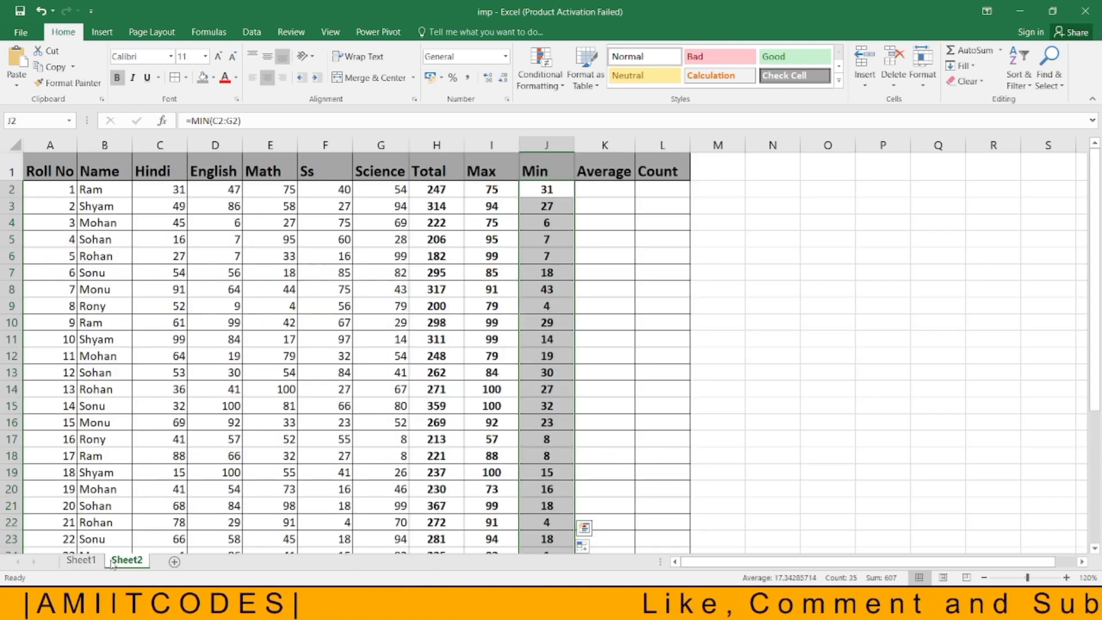
# - Enter =AVERAGE(C2:G2) in cell K2 to get the first student's average mark across the five subjects
pyautogui.click(600, 190)
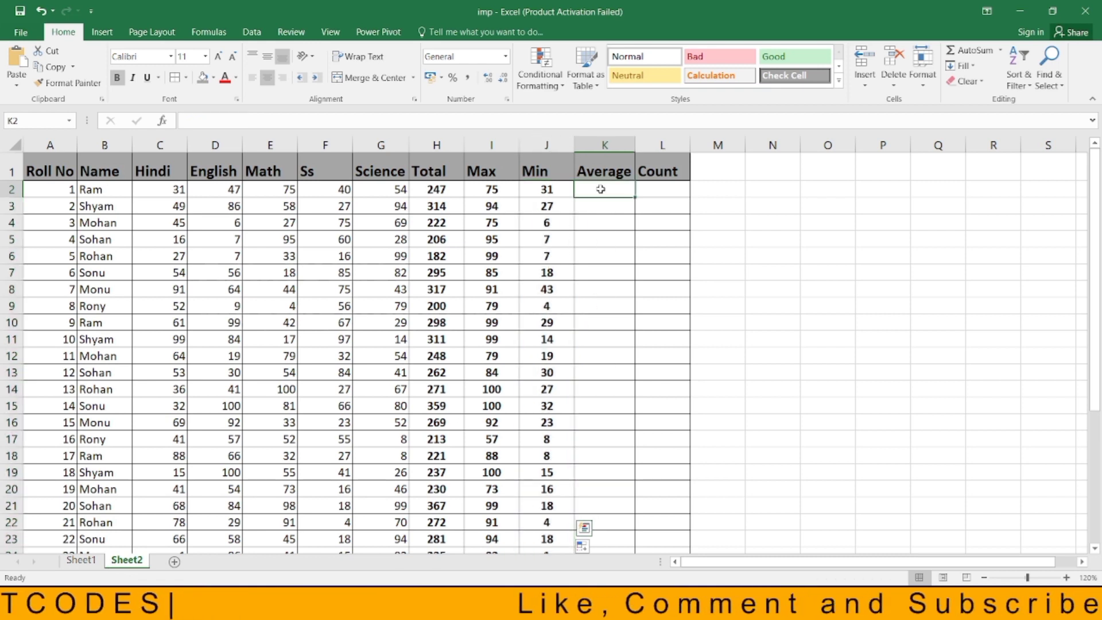
pyautogui.write('=av')
pyautogui.press('Down')
pyautogui.press('Tab')
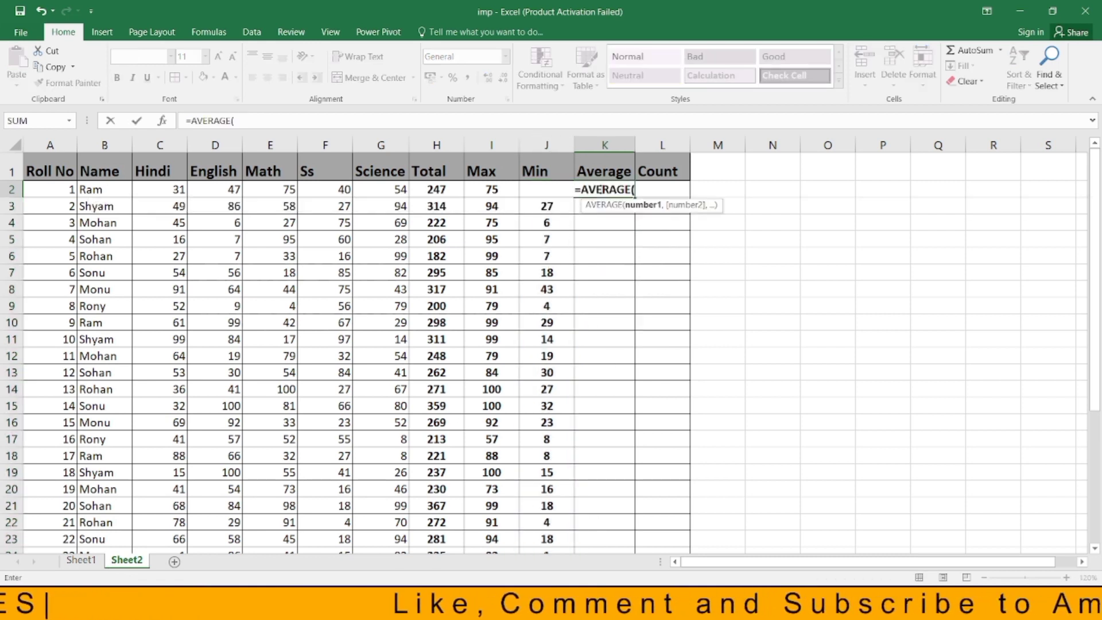
pyautogui.click(152, 190)
pyautogui.moveTo(152, 190); pyautogui.dragTo(396, 185)
pyautogui.press('Return')
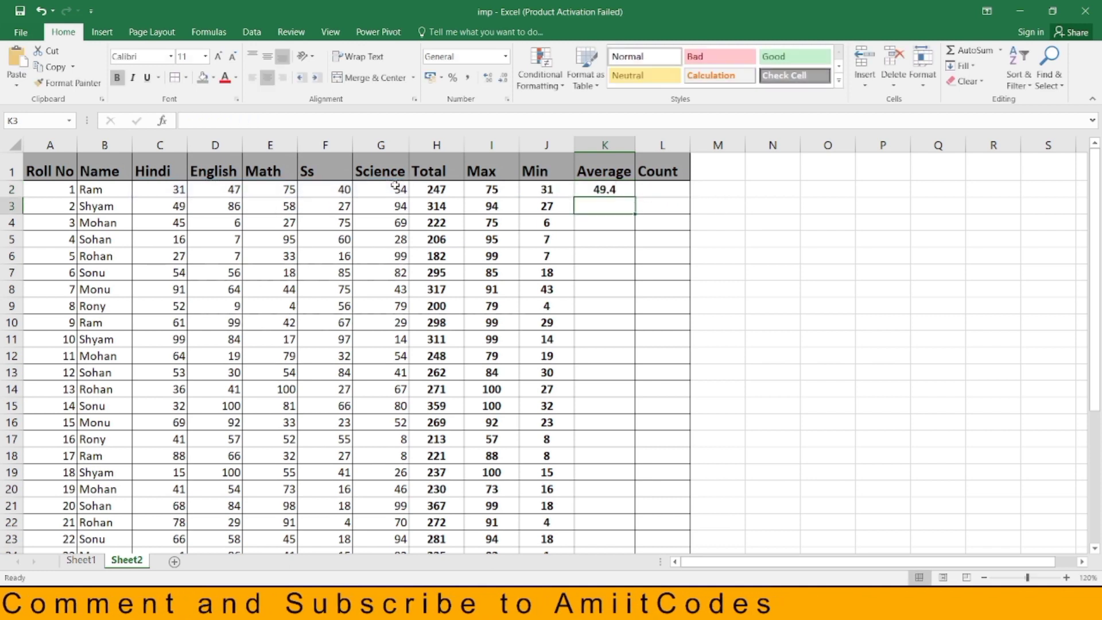
# - Fill the AVERAGE formula from K2 down the Average column for every student row
pyautogui.click(607, 189)
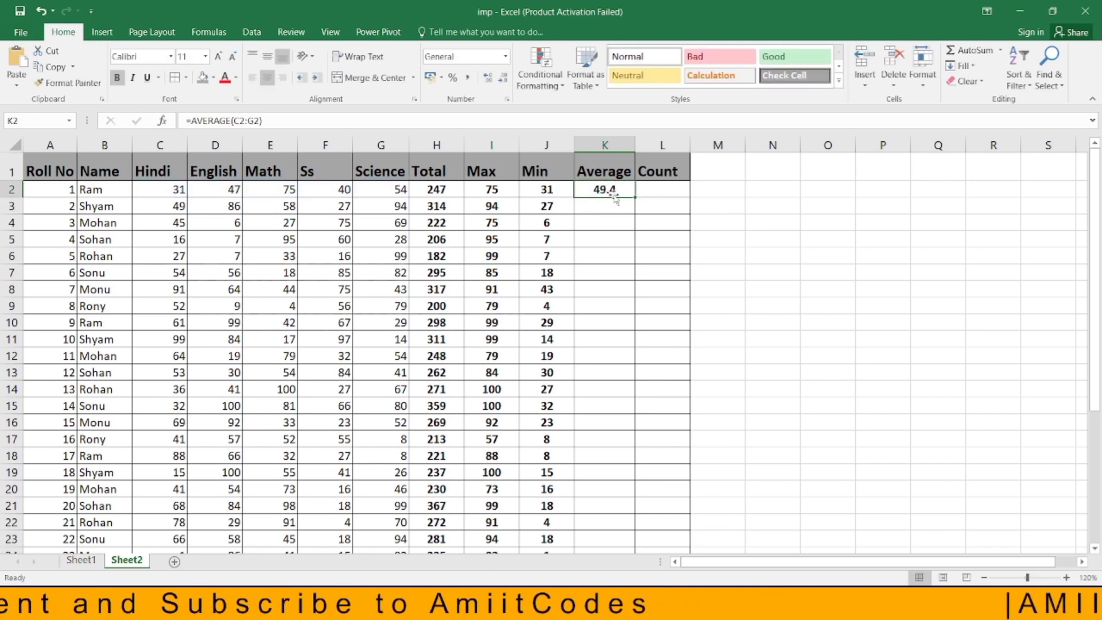
pyautogui.doubleClick(628, 197)
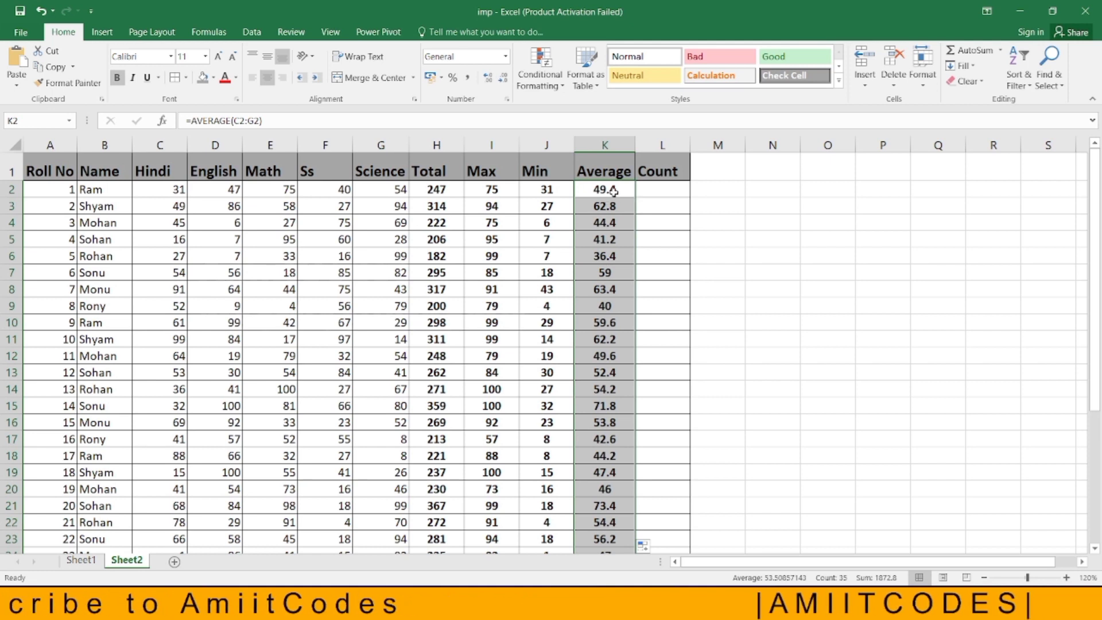
pyautogui.click(614, 190)
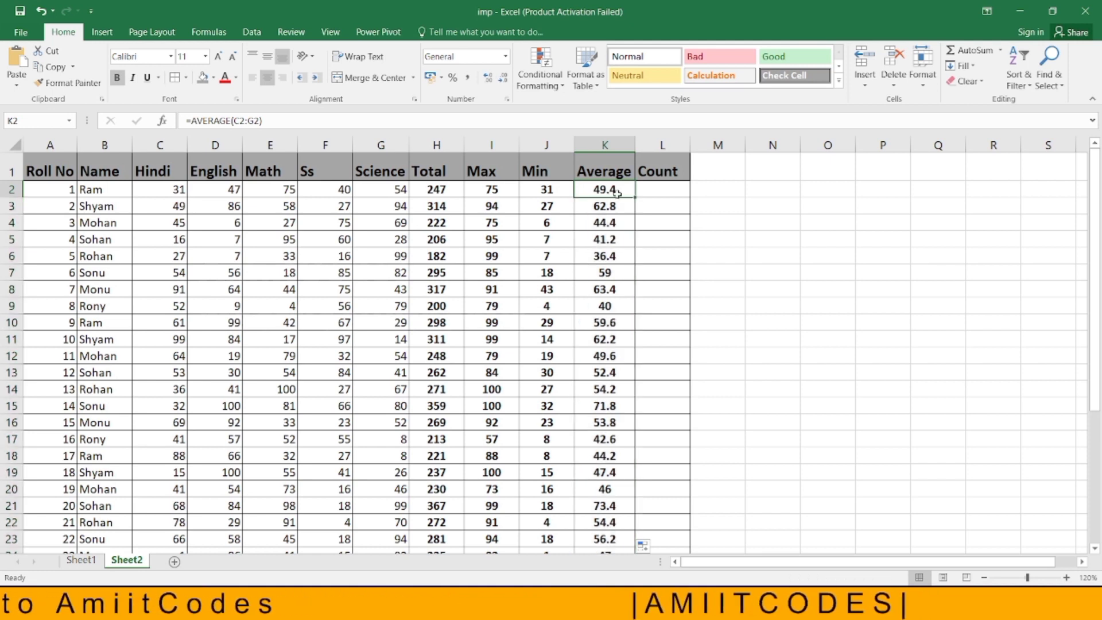
# - Change the formula in cell K2 to =AVERAGE(C2:G2)/100
pyautogui.doubleClick(651, 192)
pyautogui.write('/1')
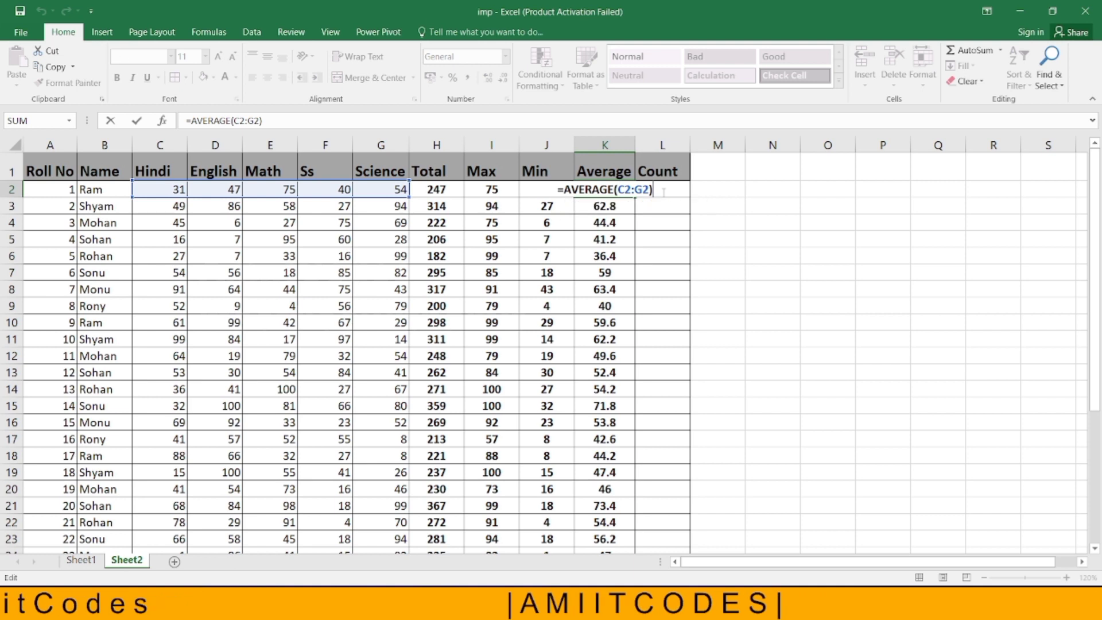
pyautogui.write('00')
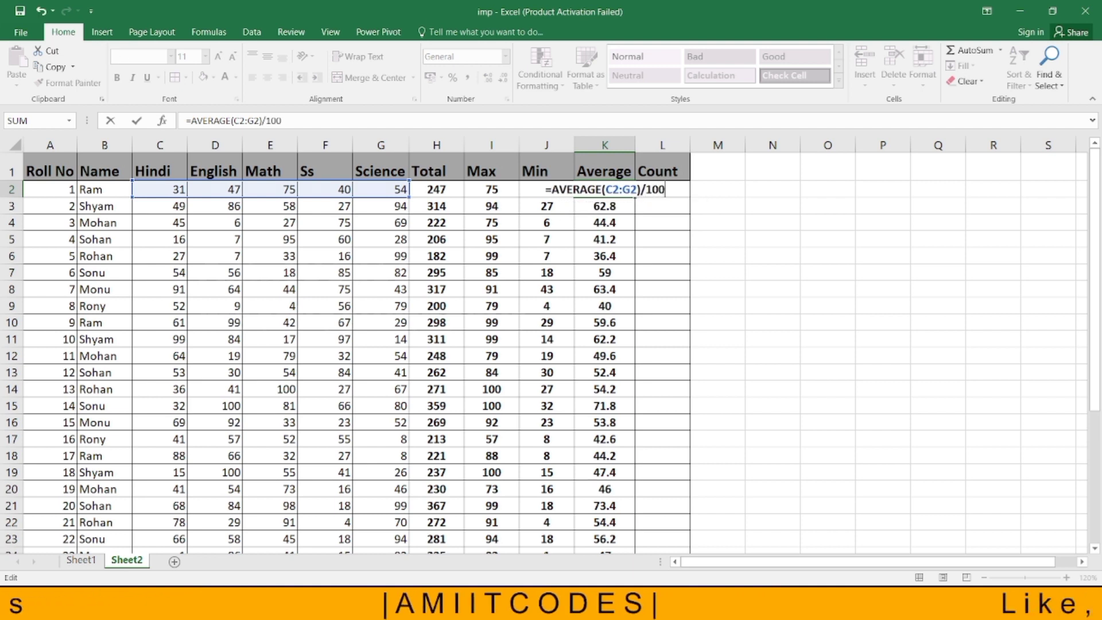
pyautogui.press('Return')
# - Format the average in cell K2 as a percentage with one decimal place
pyautogui.click(628, 191)
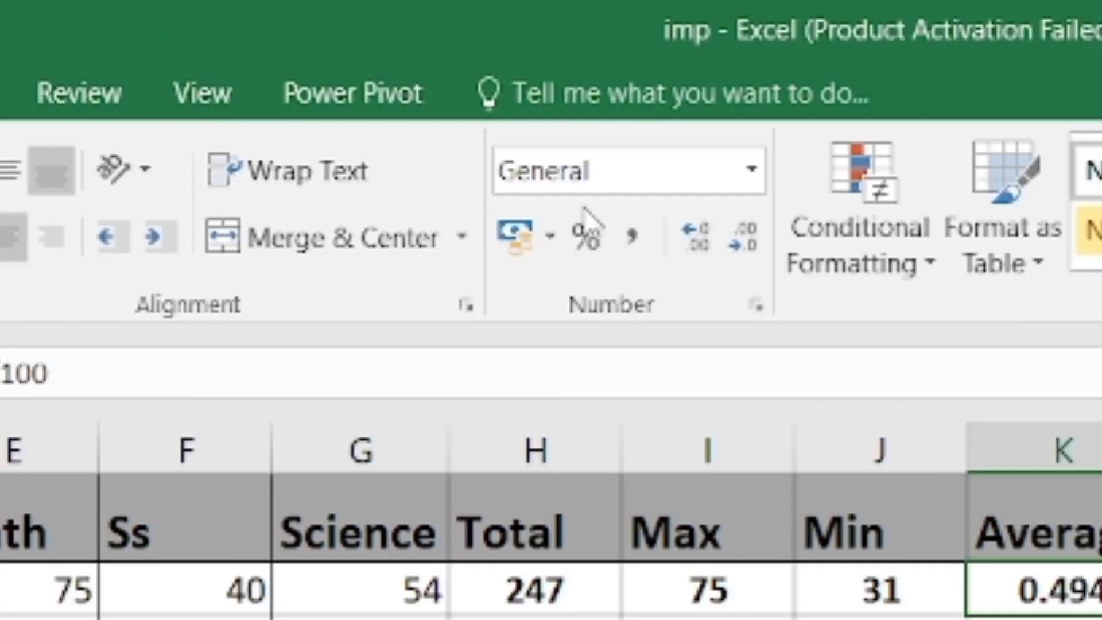
pyautogui.click(583, 240)
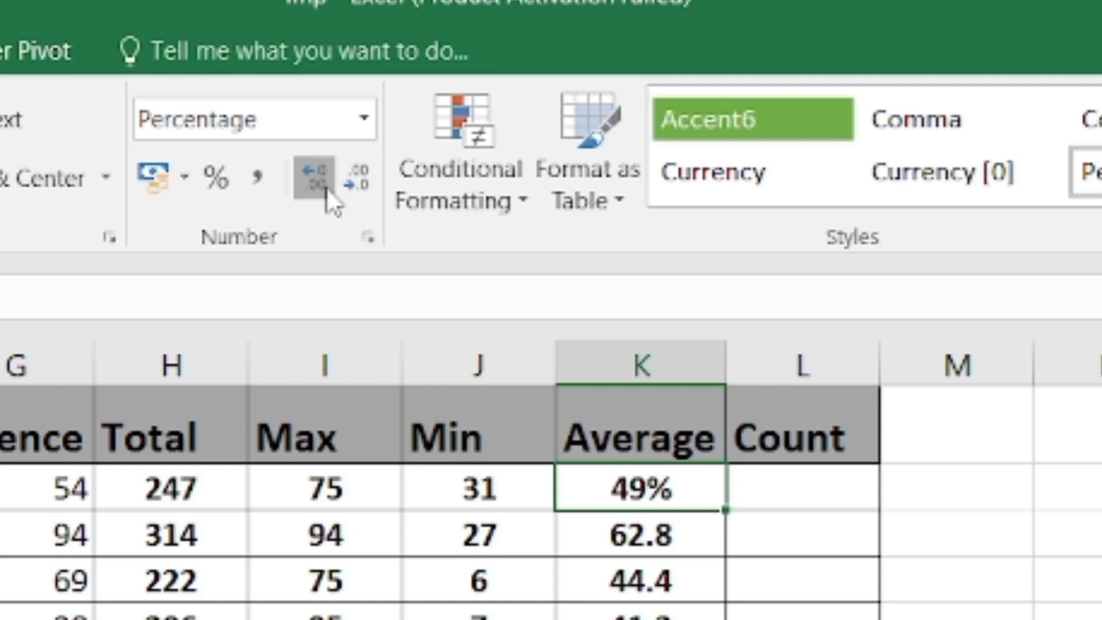
pyautogui.click(564, 279)
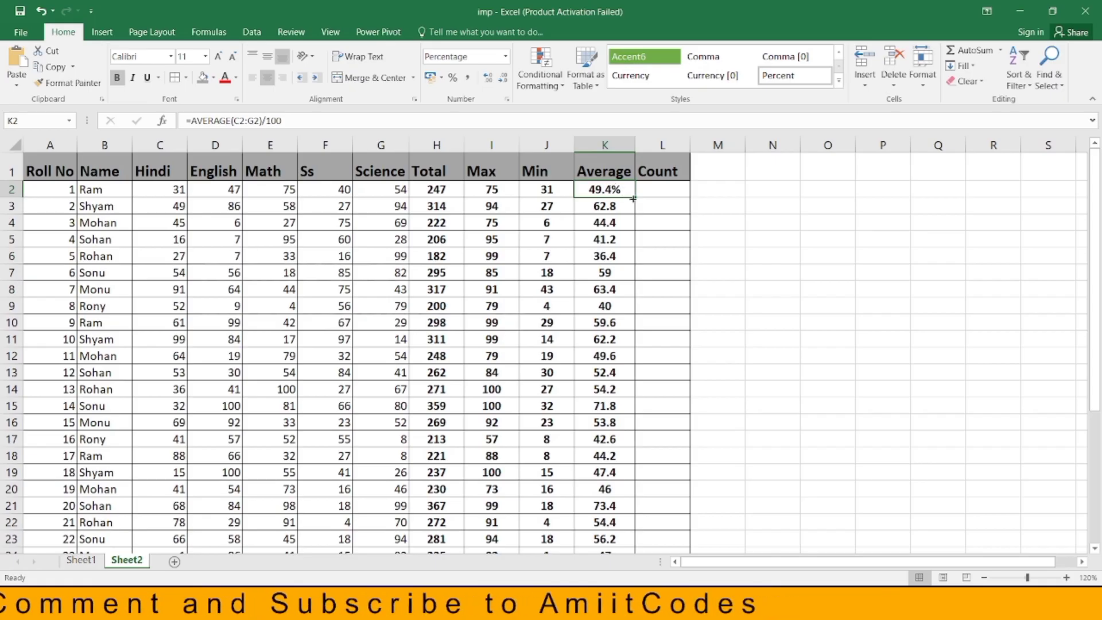
# - Fill the percentage average formula from K2 down the Average column for every student row
pyautogui.doubleClick(633, 199)
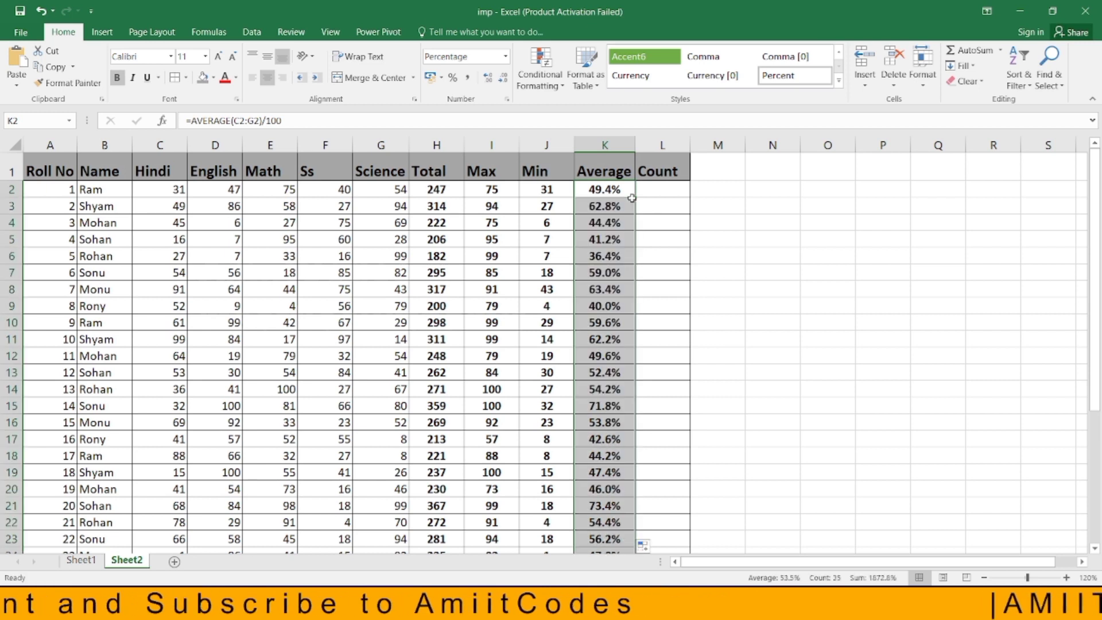
pyautogui.scroll(-1, 629, 200)
pyautogui.scroll(1, 629, 201)
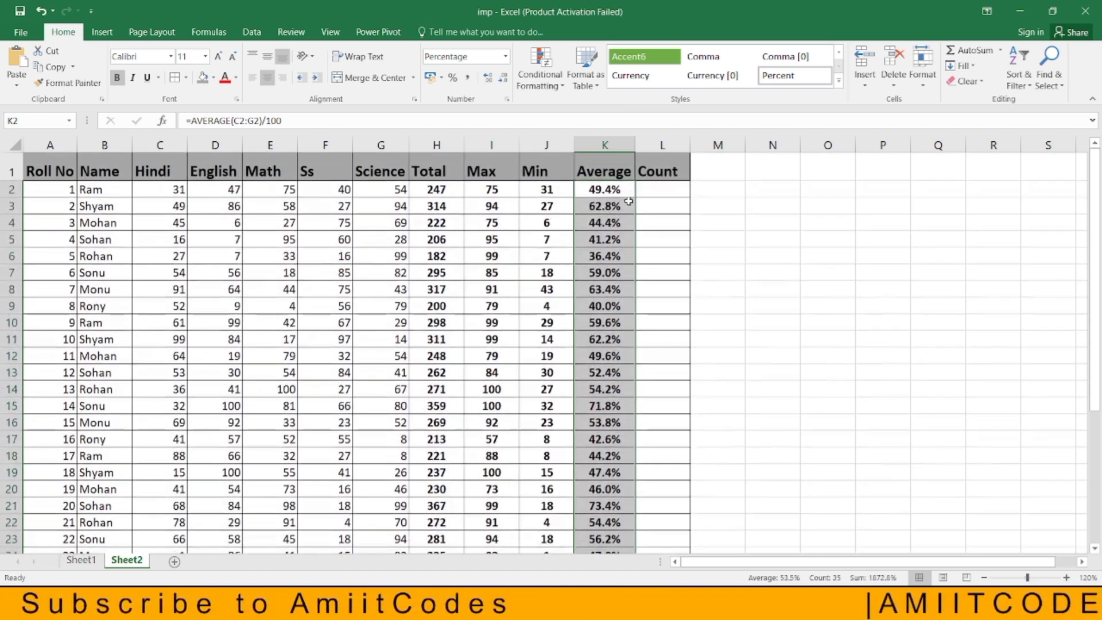
# - Look up the COUNT function's entry in the function list on Sheet1, and return to the marks table on Sheet2
pyautogui.click(658, 190)
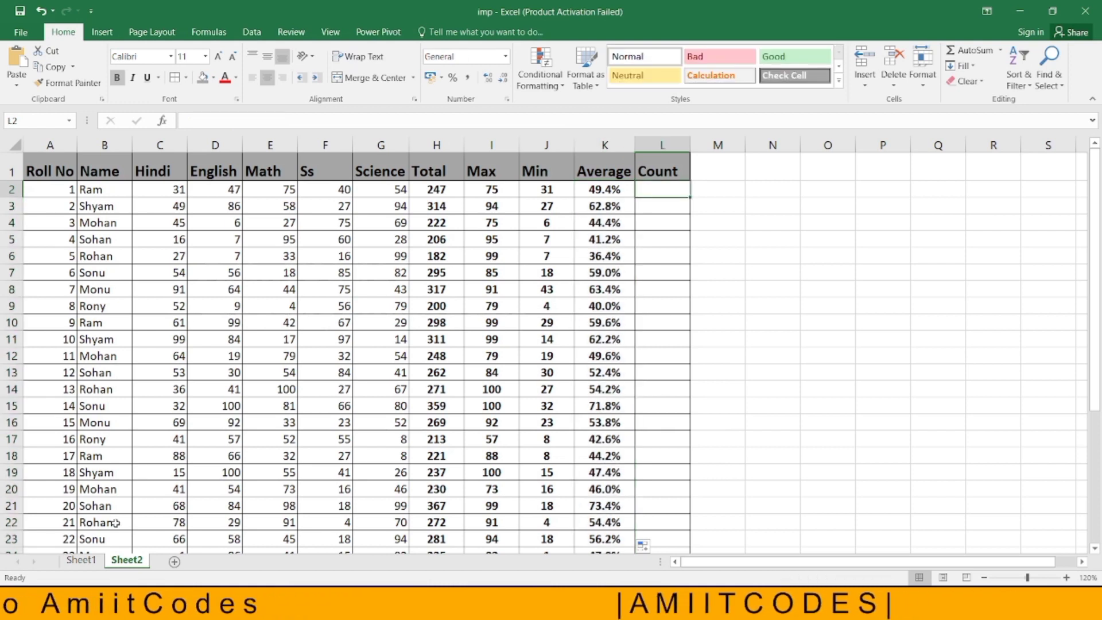
pyautogui.click(96, 562)
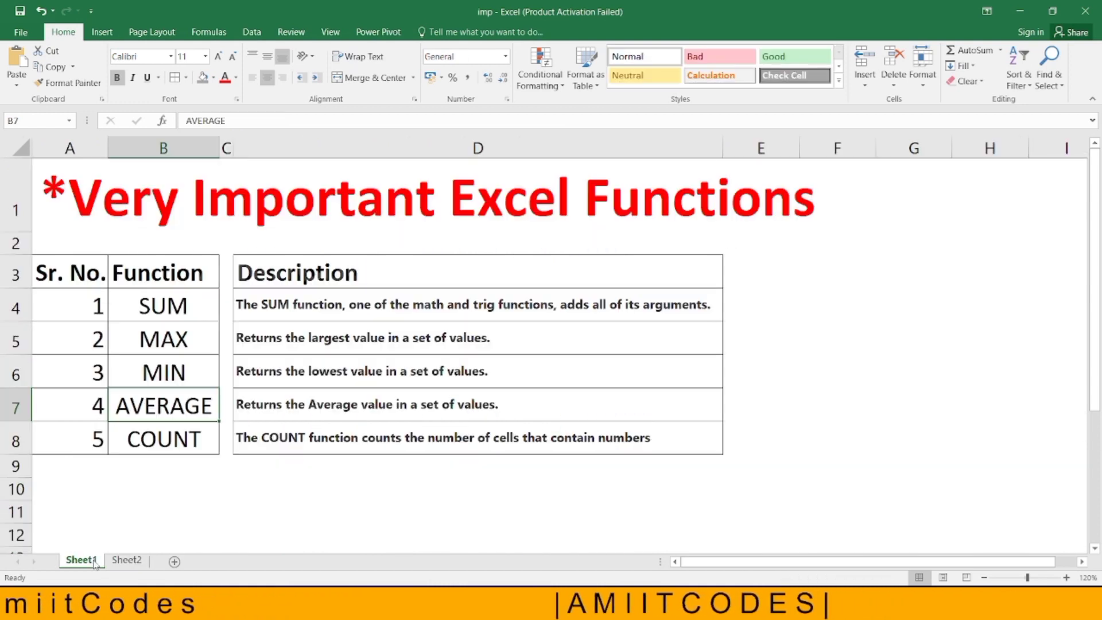
pyautogui.click(149, 442)
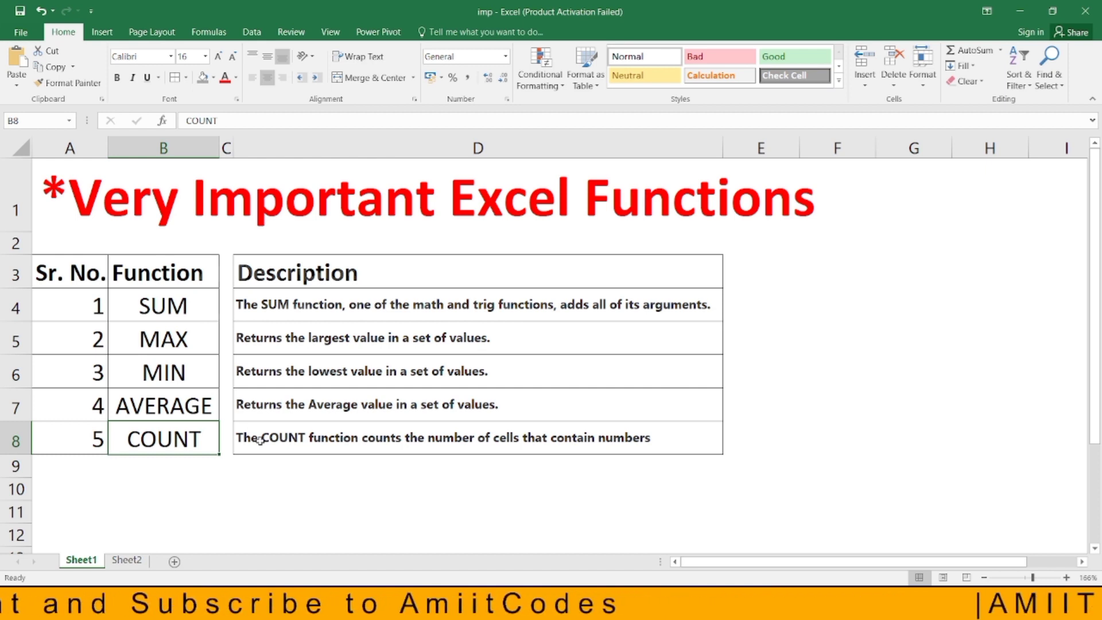
pyautogui.click(137, 561)
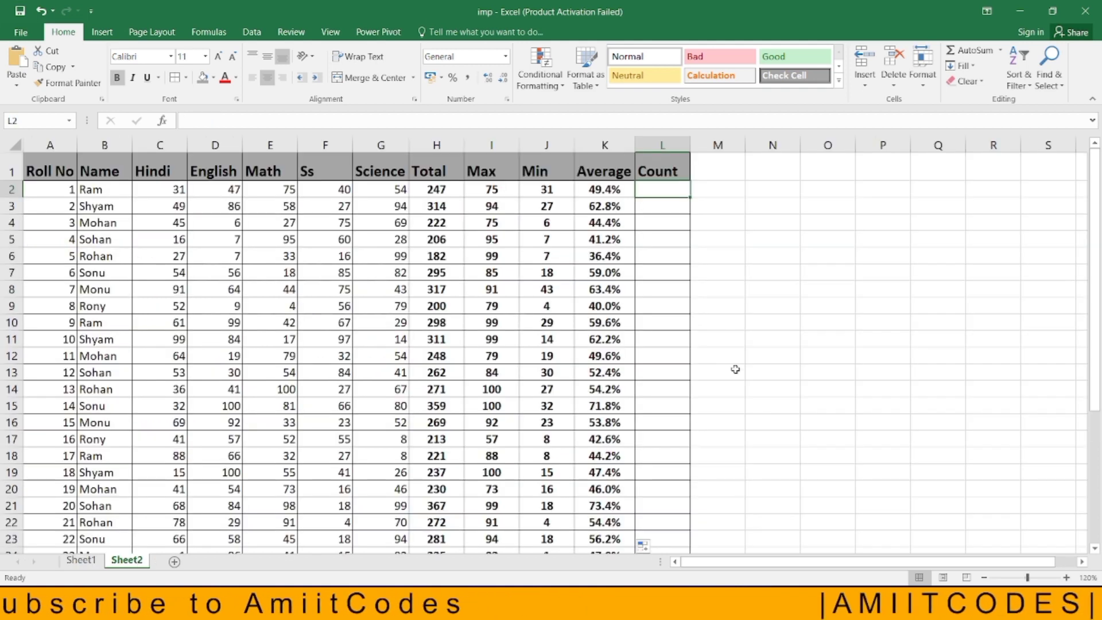
# - Enter the sample values 1, 2, A and 9 in cells N3 to N6, beside the marks table
pyautogui.click(772, 206)
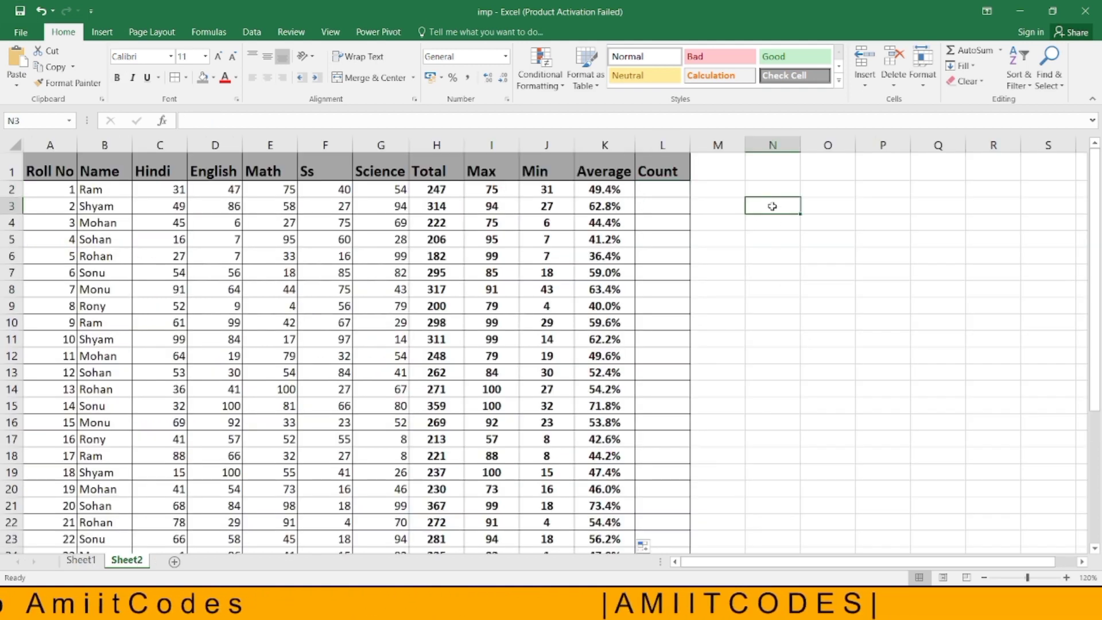
pyautogui.write('1')
pyautogui.press('Tab')
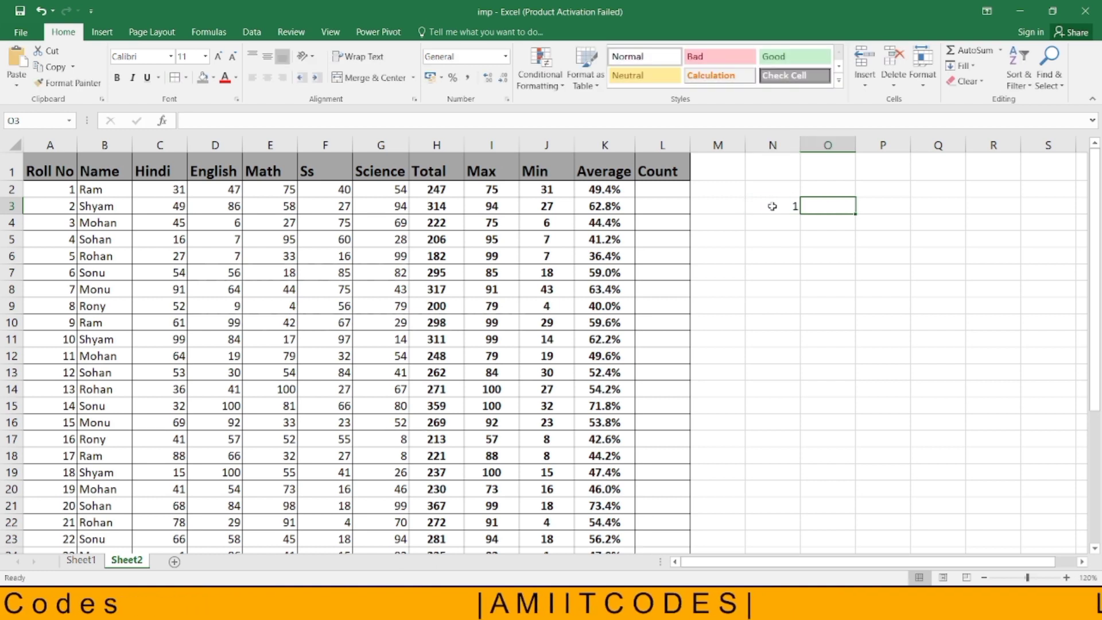
pyautogui.press('Return')
pyautogui.write('2')
pyautogui.press('Return')
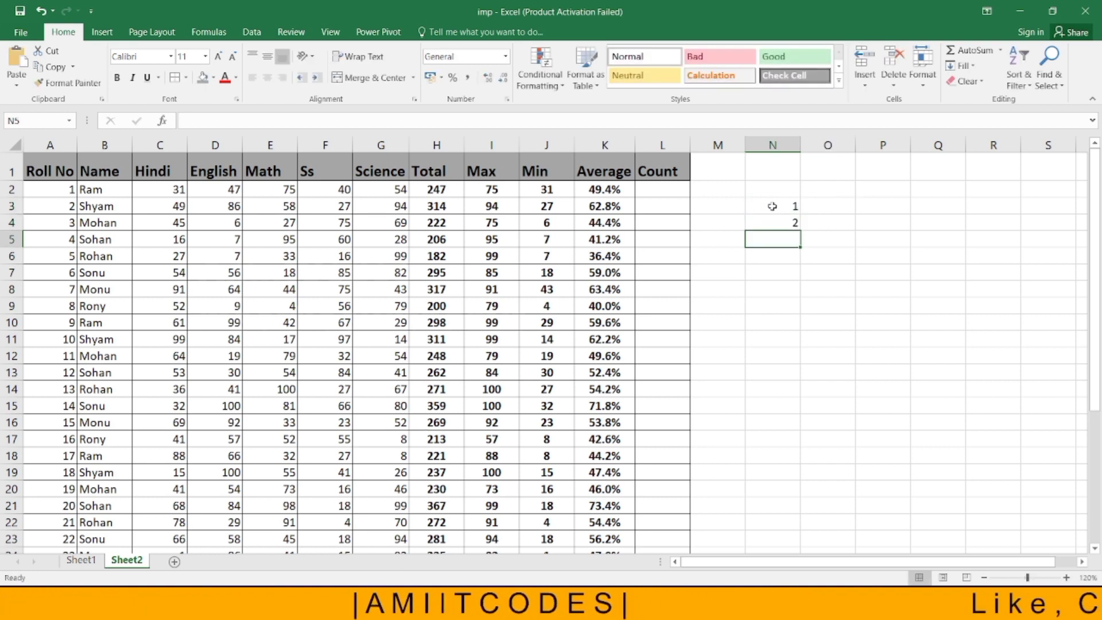
pyautogui.write('A')
pyautogui.press('Tab')
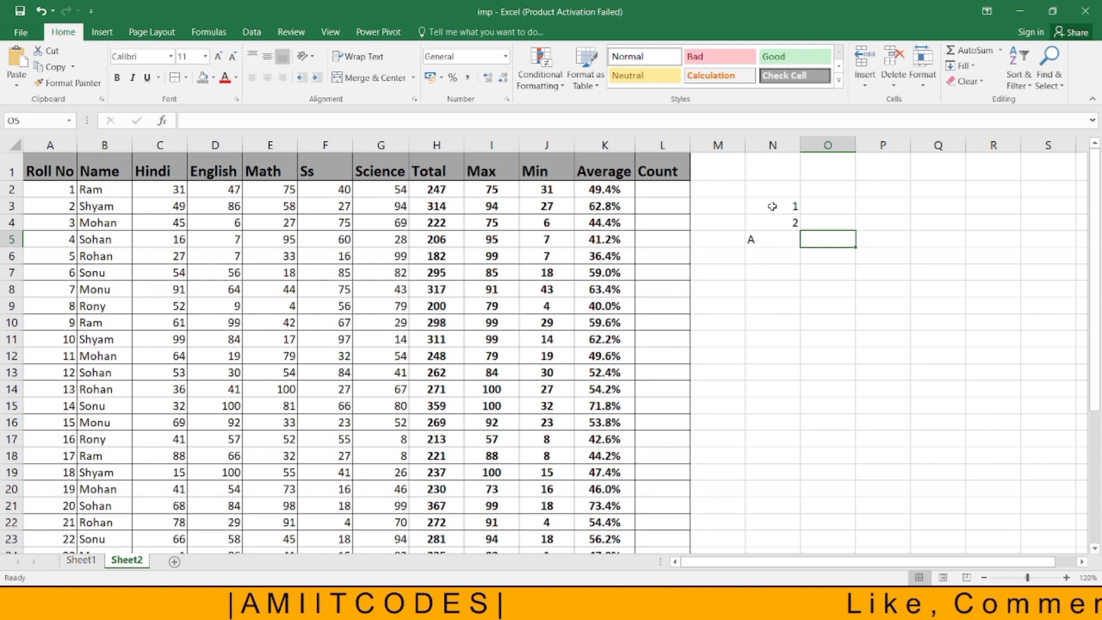
pyautogui.press('Return')
pyautogui.write('9')
pyautogui.press('Return')
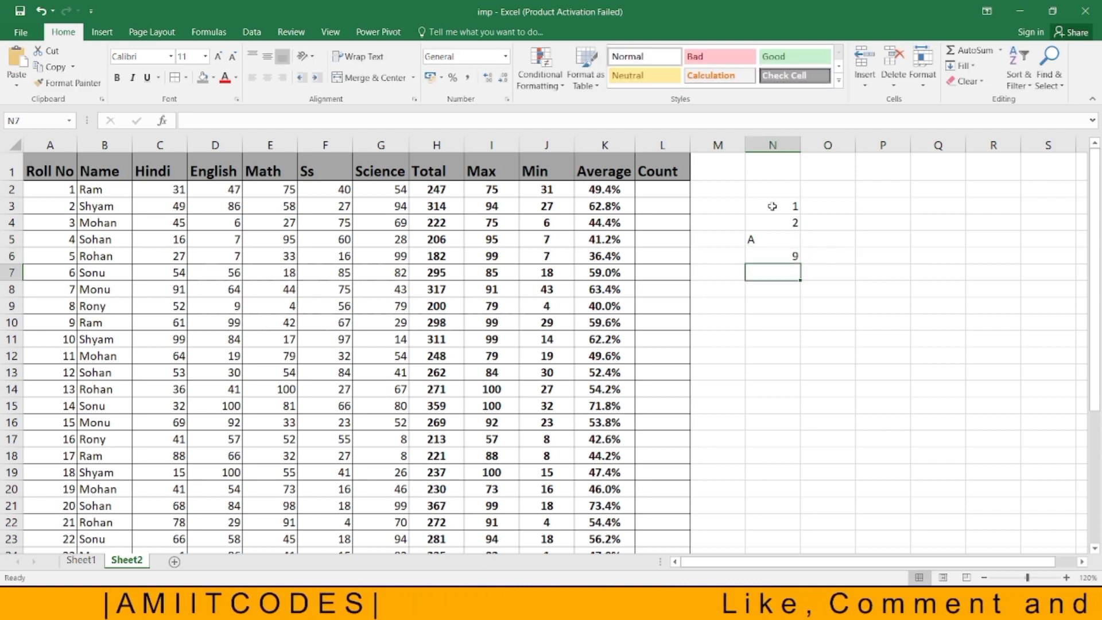
# - Review the sample values in N3:N6 against the COUNT description on Sheet1, and return to Sheet2
pyautogui.moveTo(772, 208); pyautogui.dragTo(782, 257)
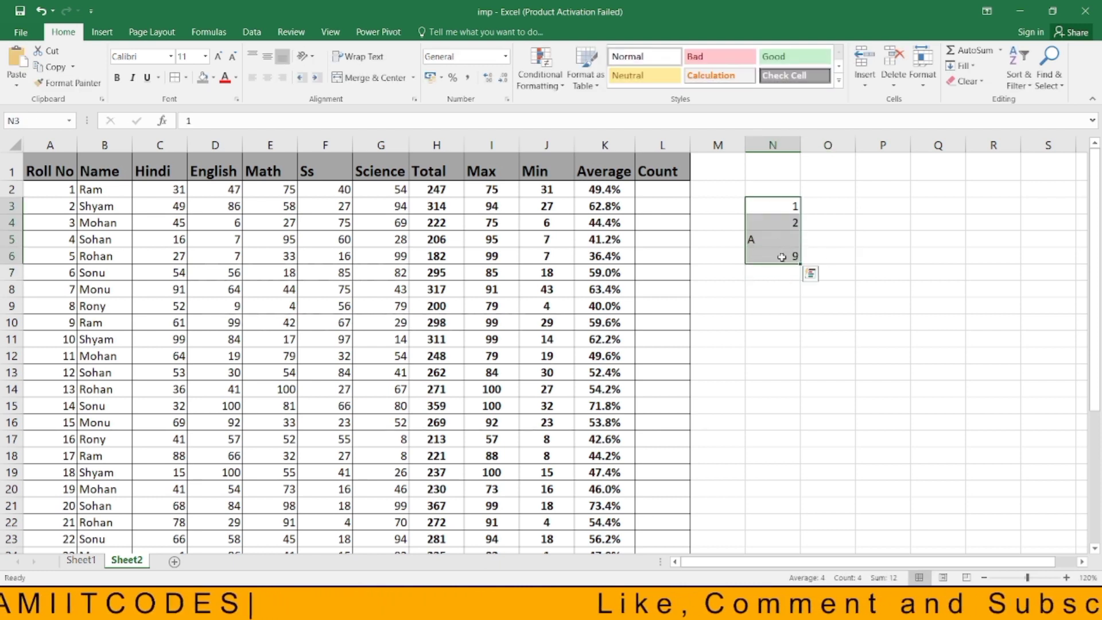
pyautogui.click(780, 269)
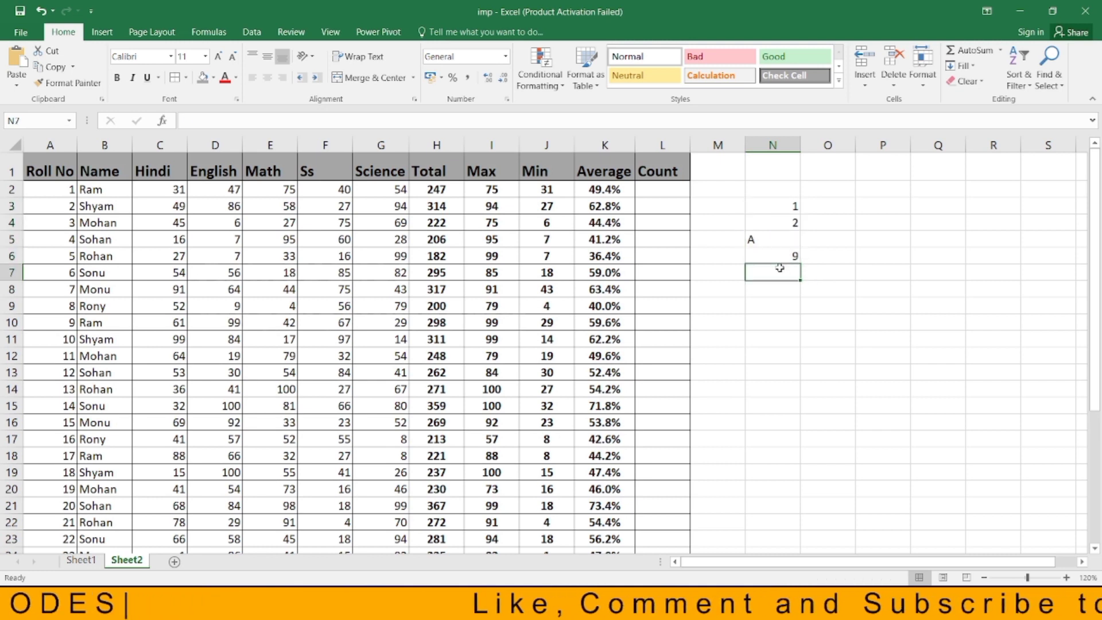
pyautogui.click(760, 241)
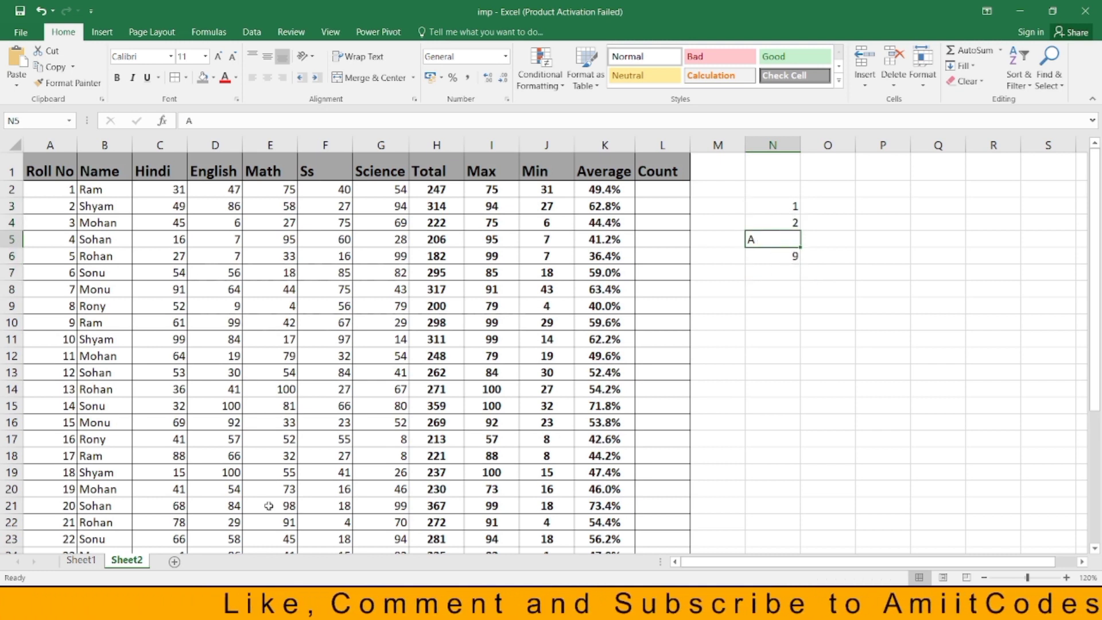
pyautogui.click(74, 561)
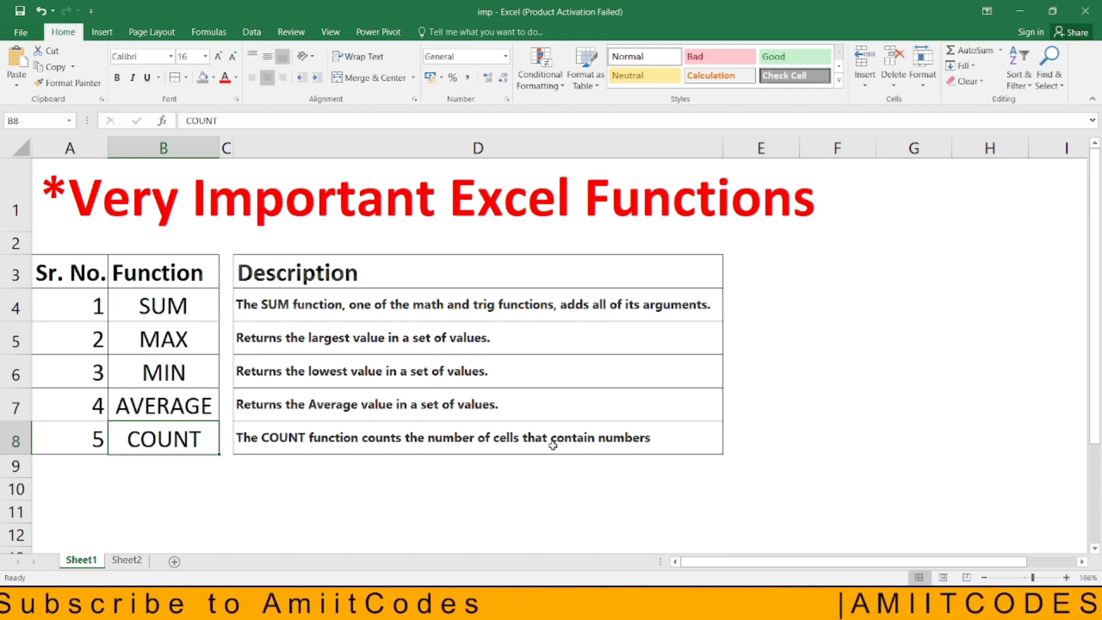
pyautogui.click(128, 559)
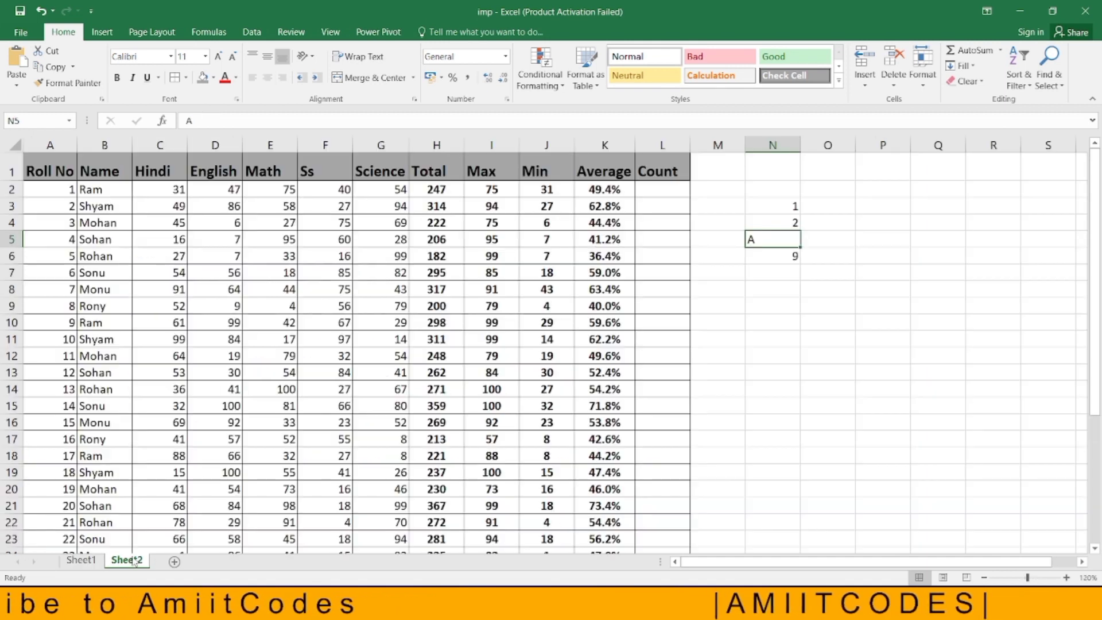
# - Enter =COUNT(N3:N6) in cell N7 to count the numeric cells in the sample list
pyautogui.click(763, 210)
pyautogui.moveTo(762, 209); pyautogui.dragTo(766, 258)
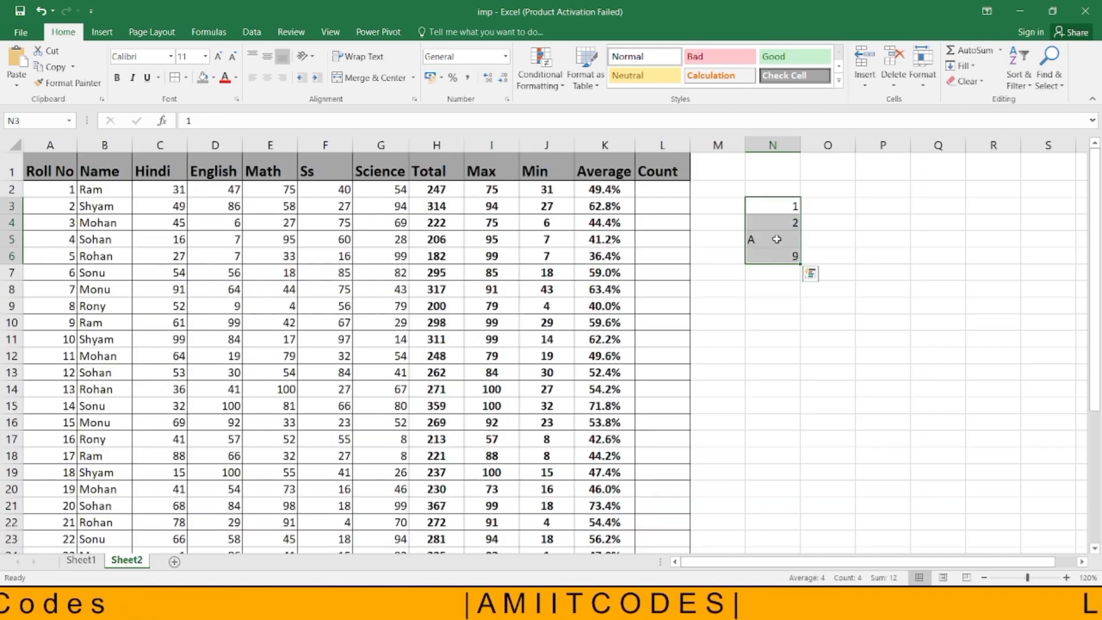
pyautogui.click(783, 268)
pyautogui.write('=coutn')
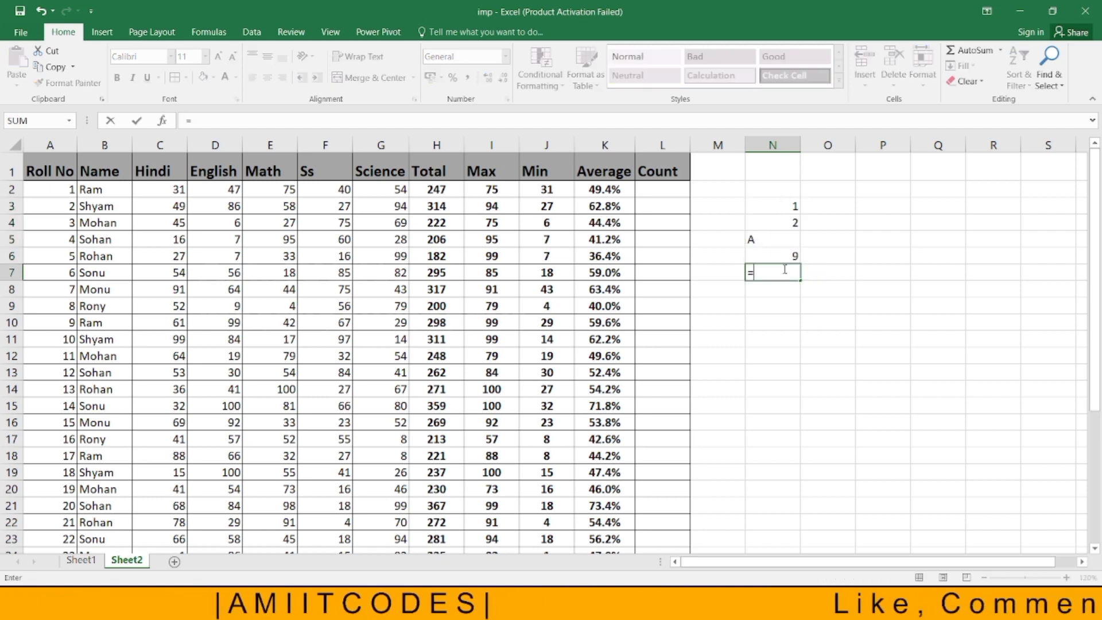
pyautogui.press('BackSpace')
pyautogui.press('BackSpace')
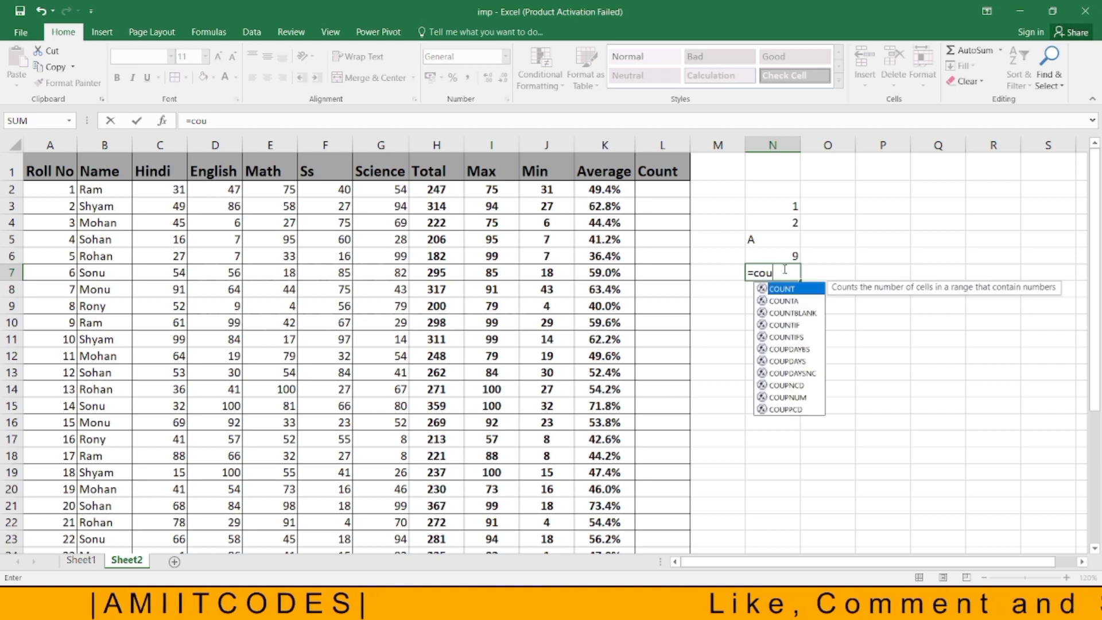
pyautogui.press('Tab')
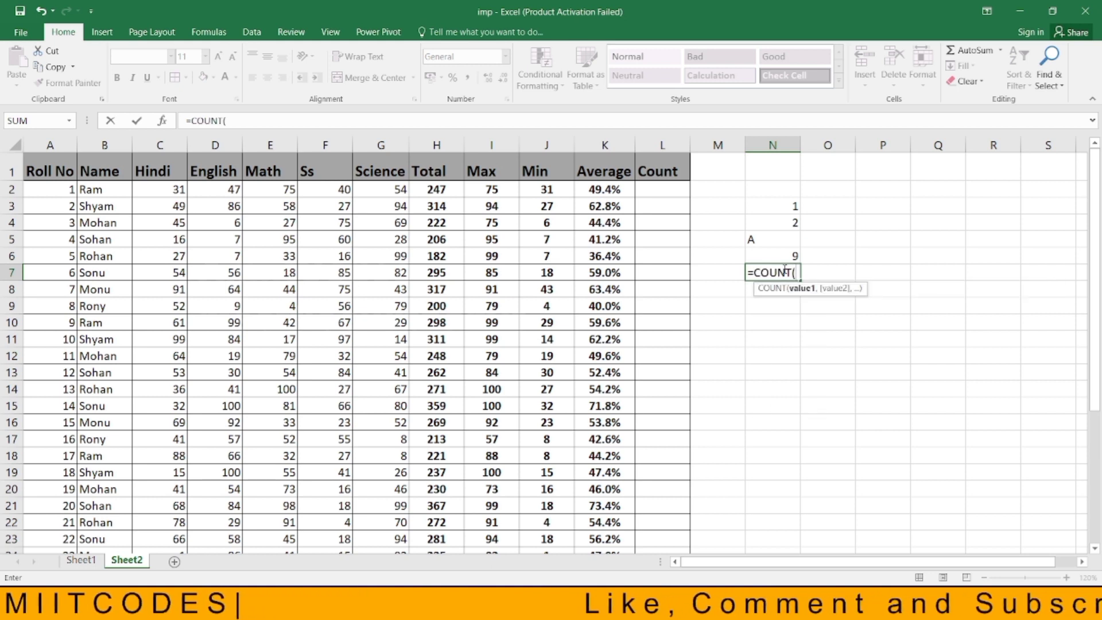
pyautogui.moveTo(775, 255); pyautogui.dragTo(779, 212)
pyautogui.press('Return')
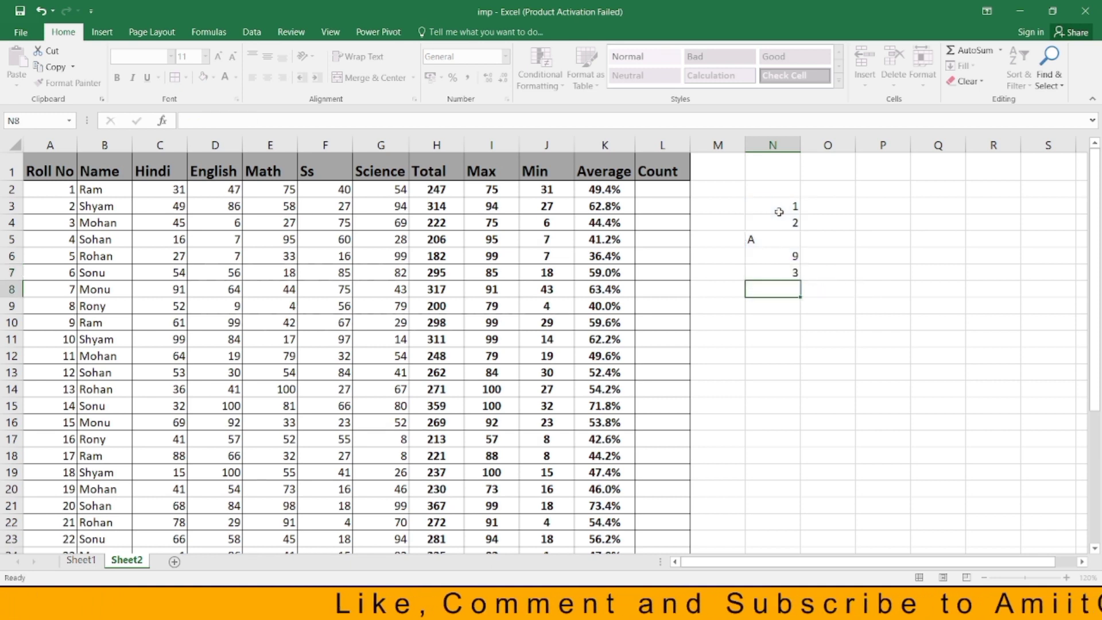
pyautogui.click(798, 271)
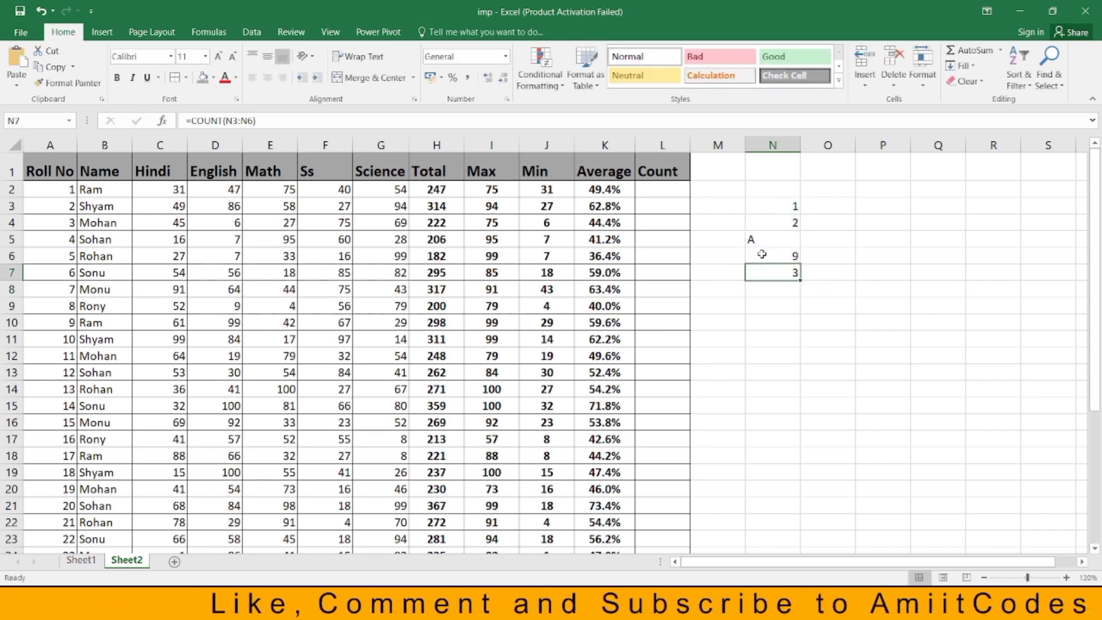
# - Enter =COUNT(C2:G2) in cell L2 to count the first student's marks across the five subjects
pyautogui.click(678, 193)
pyautogui.write('=s')
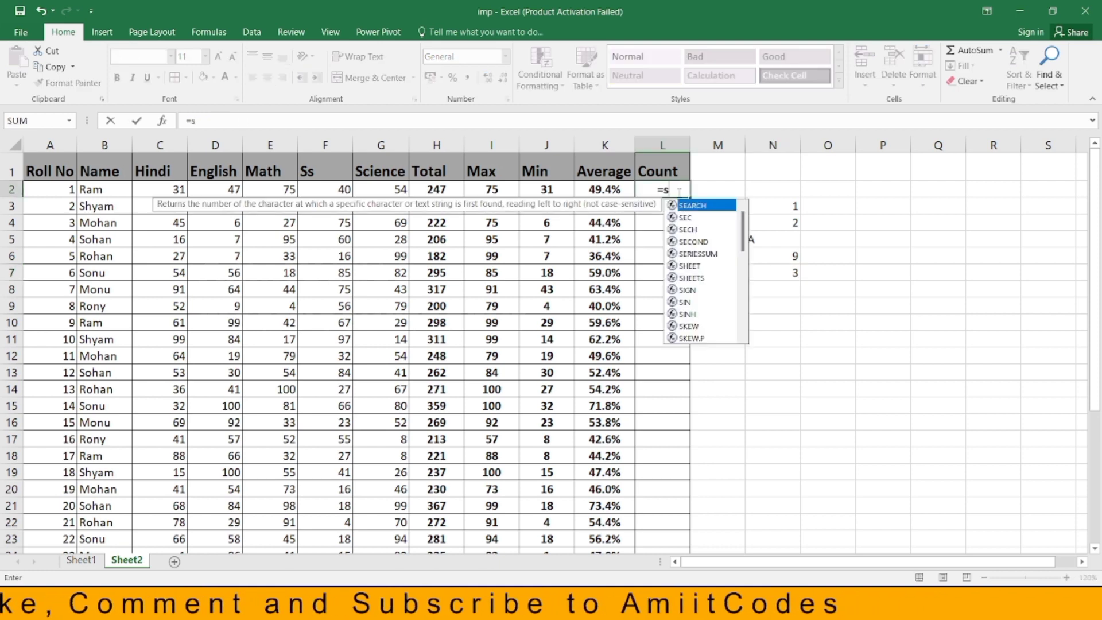
pyautogui.press('BackSpace')
pyautogui.write('count')
pyautogui.press('Tab')
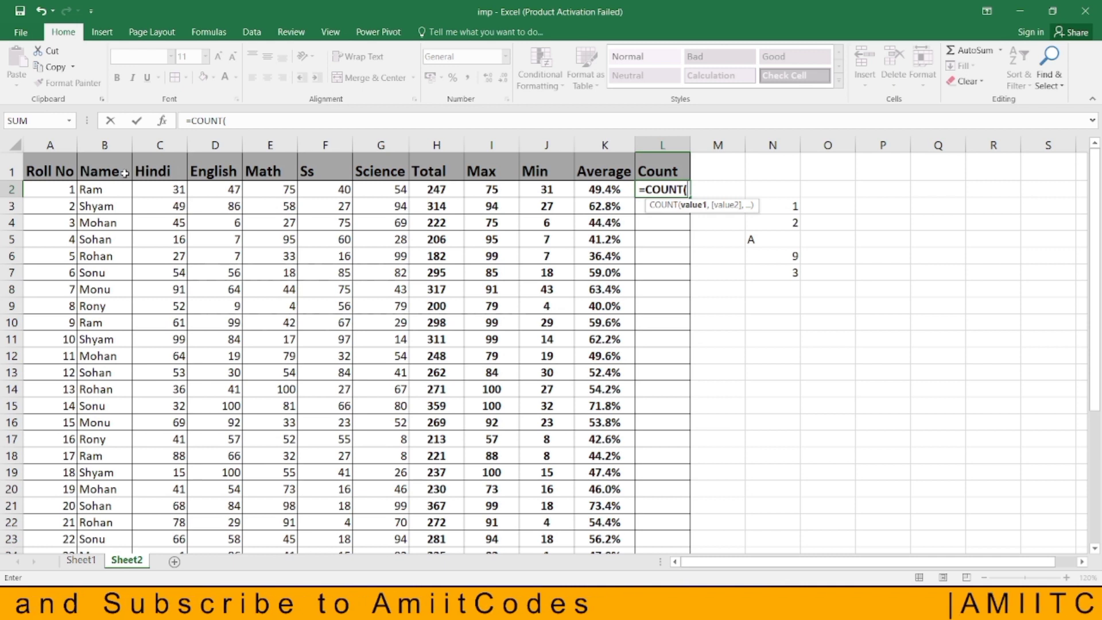
pyautogui.moveTo(161, 189); pyautogui.dragTo(376, 192)
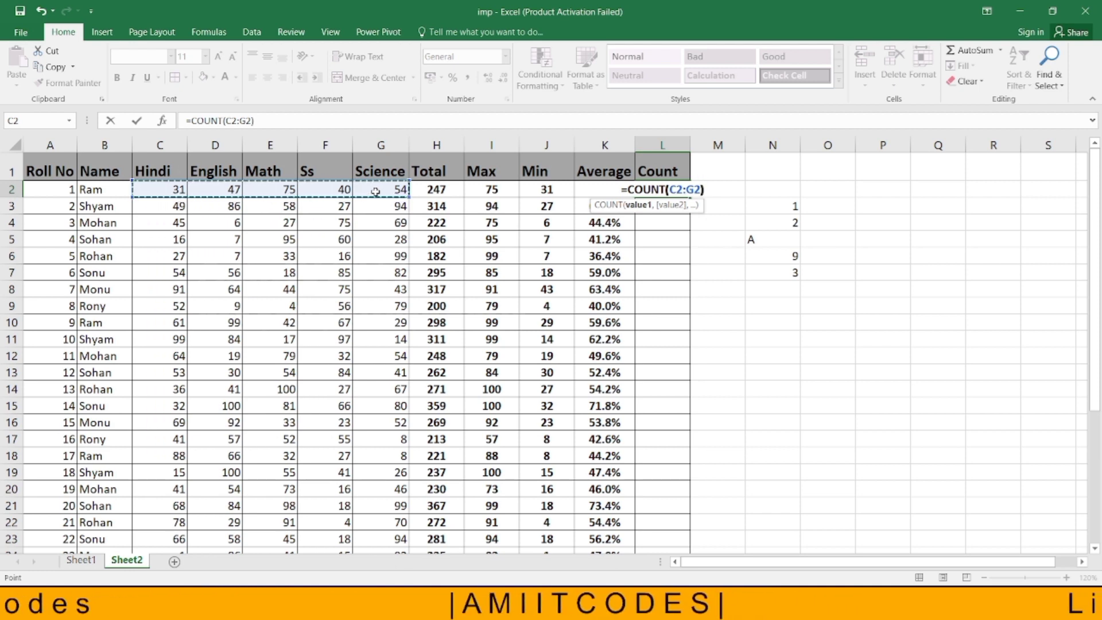
pyautogui.press('Return')
pyautogui.click(671, 188)
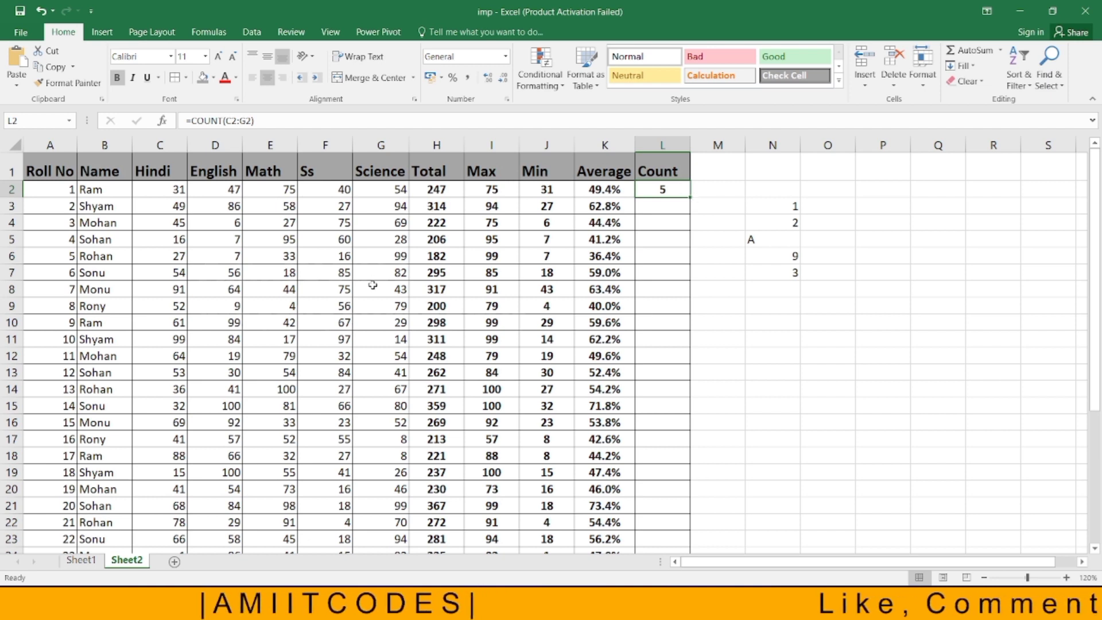
# - Clear the Math mark in E11, the English mark in D16 and the Ss mark in F18
pyautogui.click(265, 337)
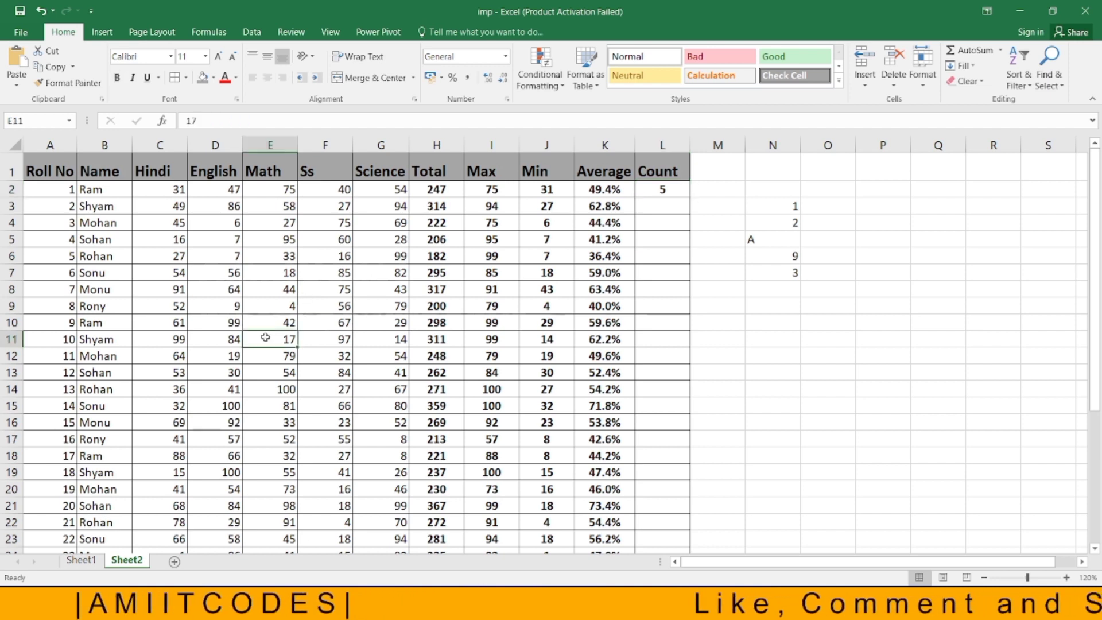
pyautogui.press('Delete')
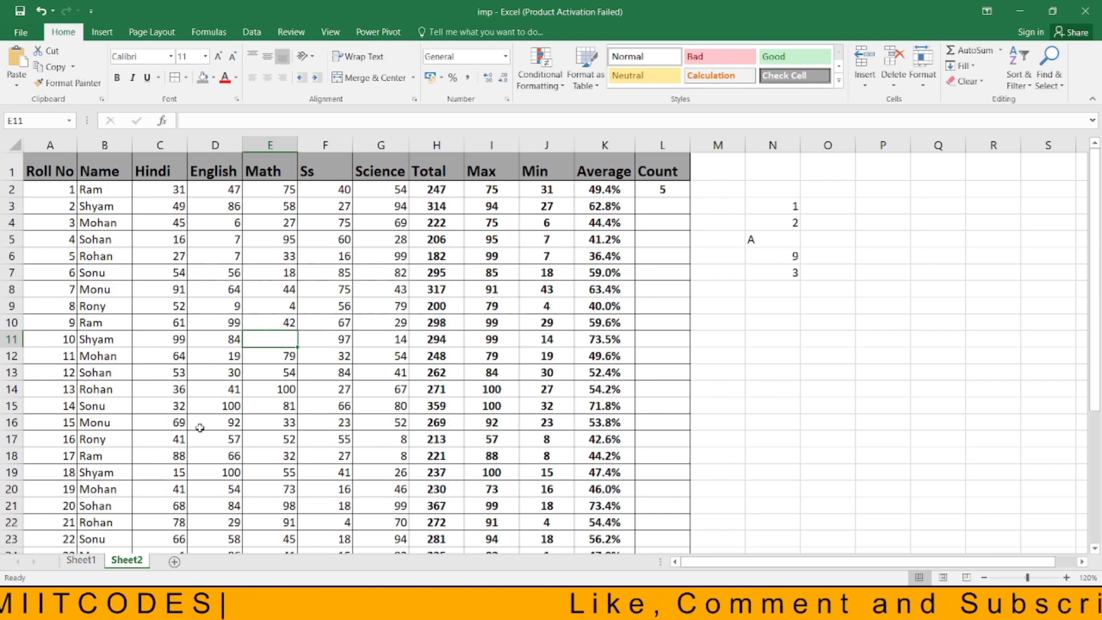
pyautogui.click(201, 429)
pyautogui.press('Delete')
pyautogui.click(301, 459)
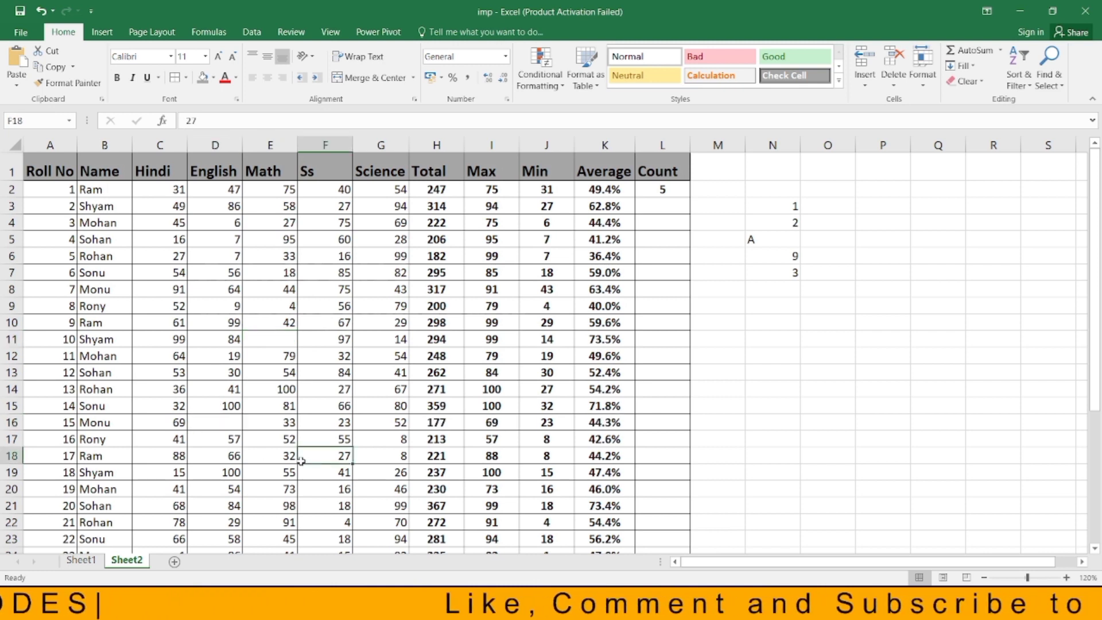
pyautogui.press('Delete')
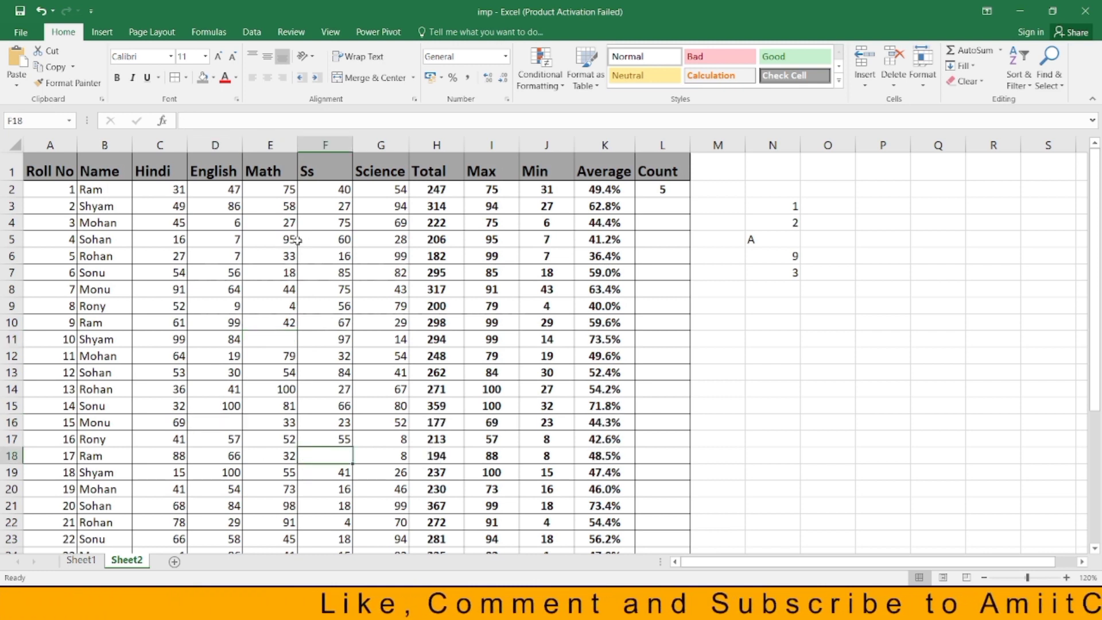
# - Clear the English mark in D6, the Ss mark in F4 and the Hindi marks in C3 and C13
pyautogui.click(220, 252)
pyautogui.press('Delete')
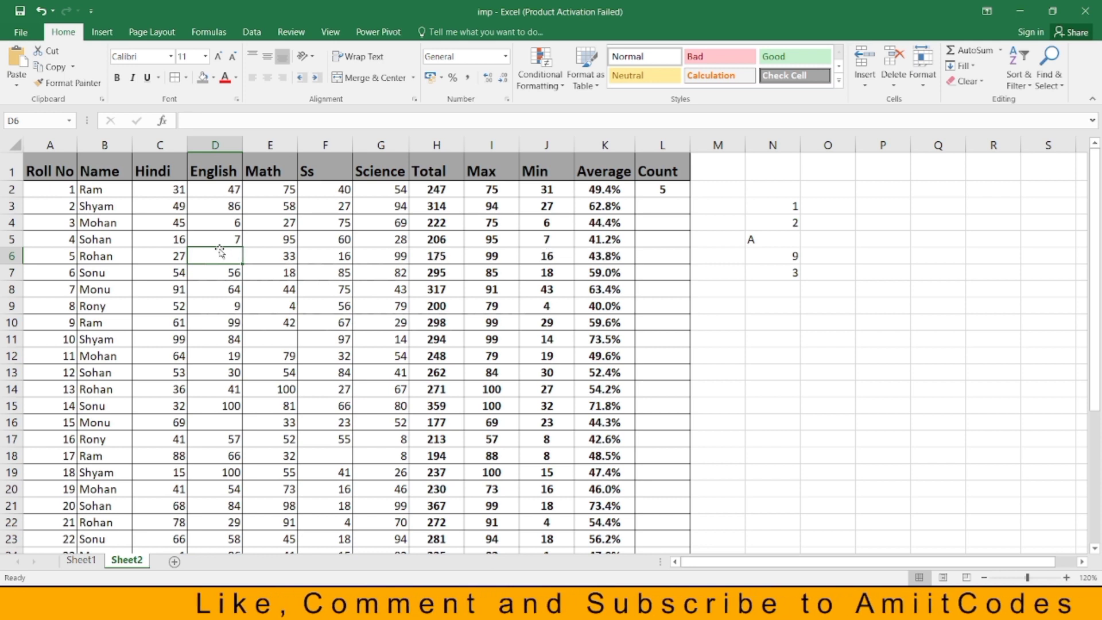
pyautogui.click(337, 222)
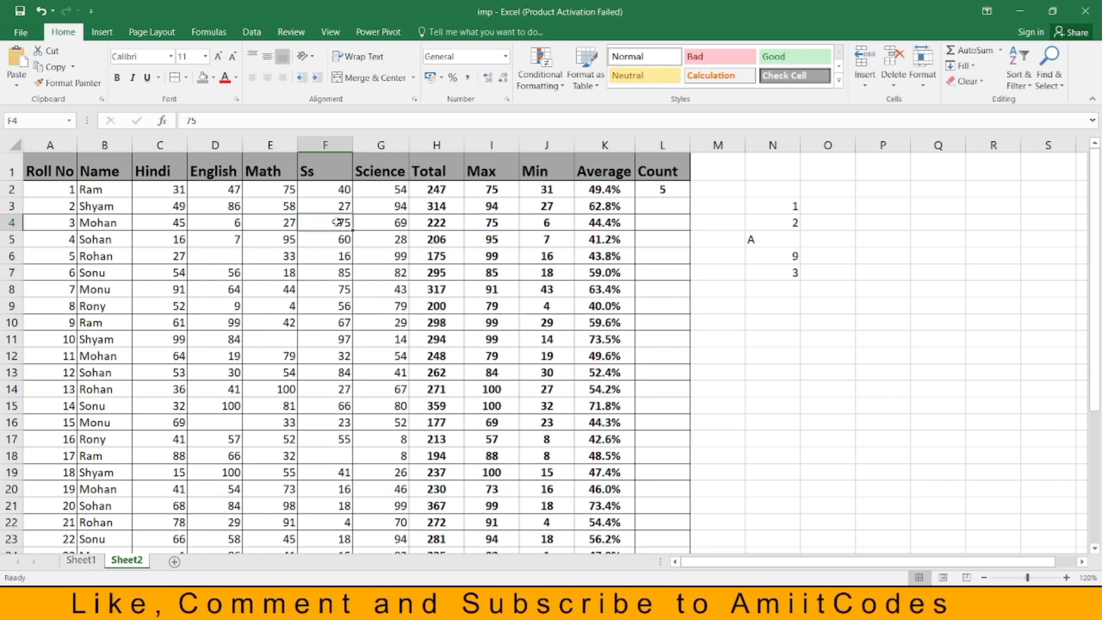
pyautogui.press('Delete')
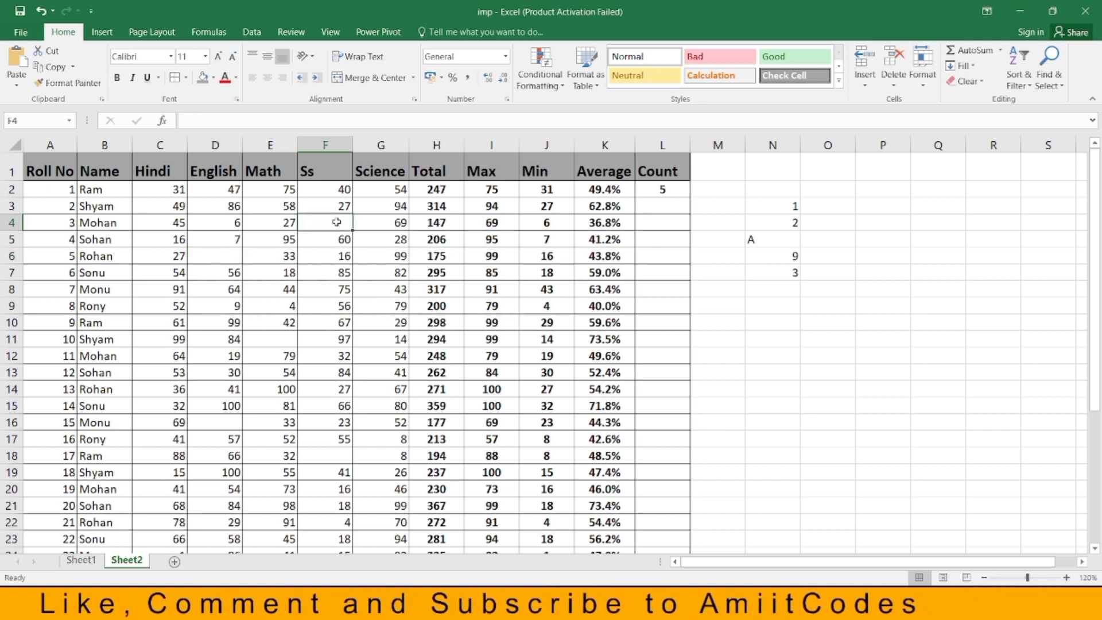
pyautogui.click(171, 211)
pyautogui.press('Delete')
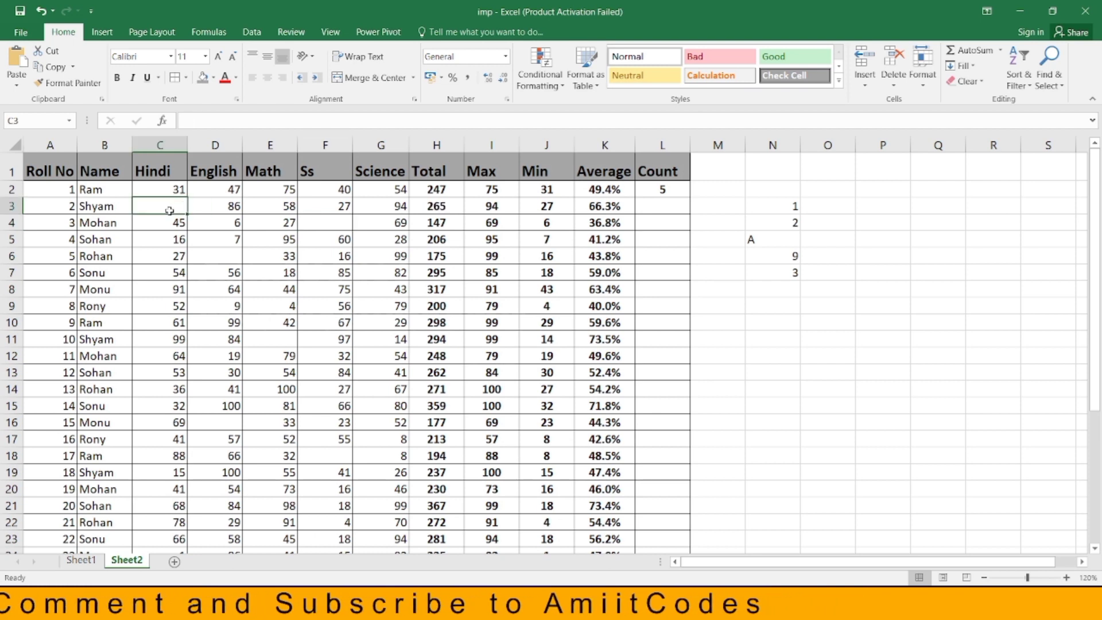
pyautogui.click(166, 365)
pyautogui.press('Delete')
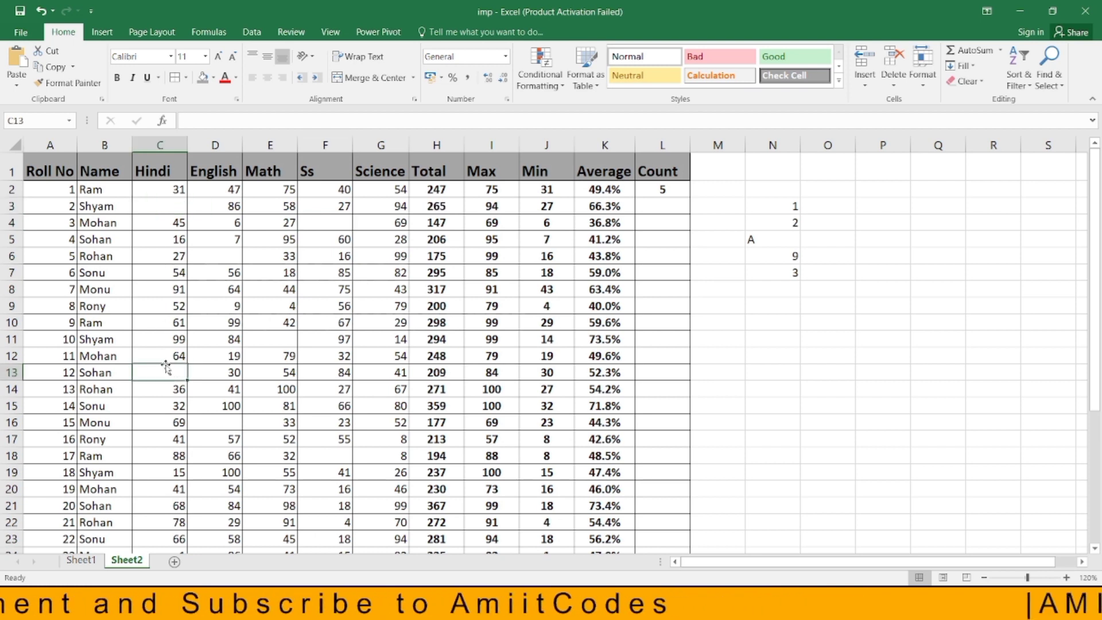
# - Fill the COUNT formula from L2 down the Count column for all the students
pyautogui.click(685, 190)
pyautogui.doubleClick(688, 199)
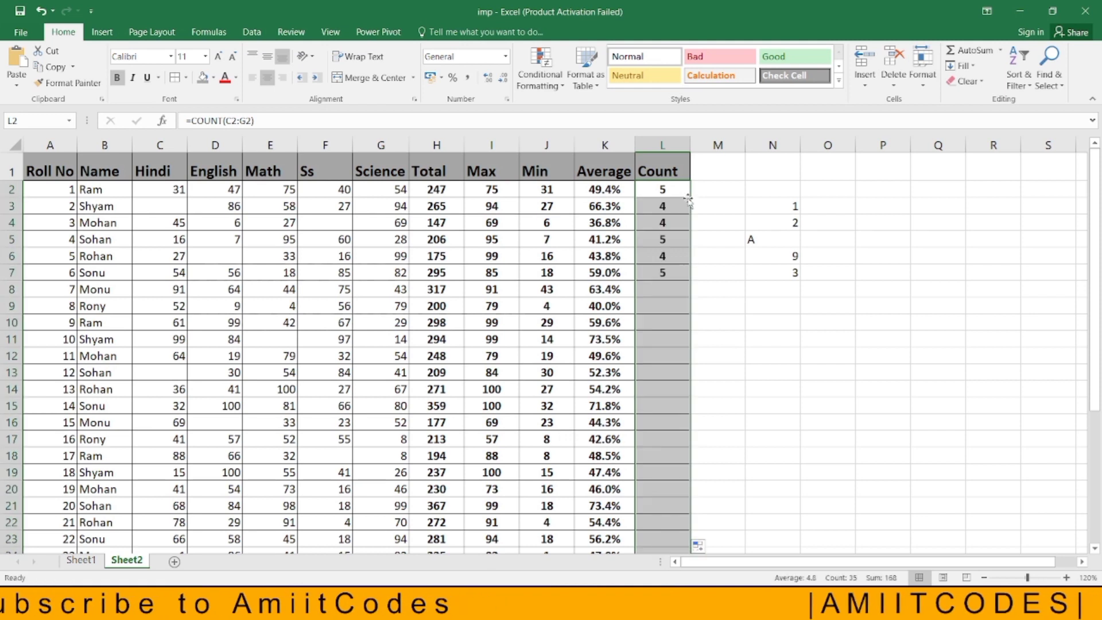
# - Check the counts in L2:L4 against the blank Ss mark in F4, and return to the function list on Sheet1
pyautogui.click(642, 190)
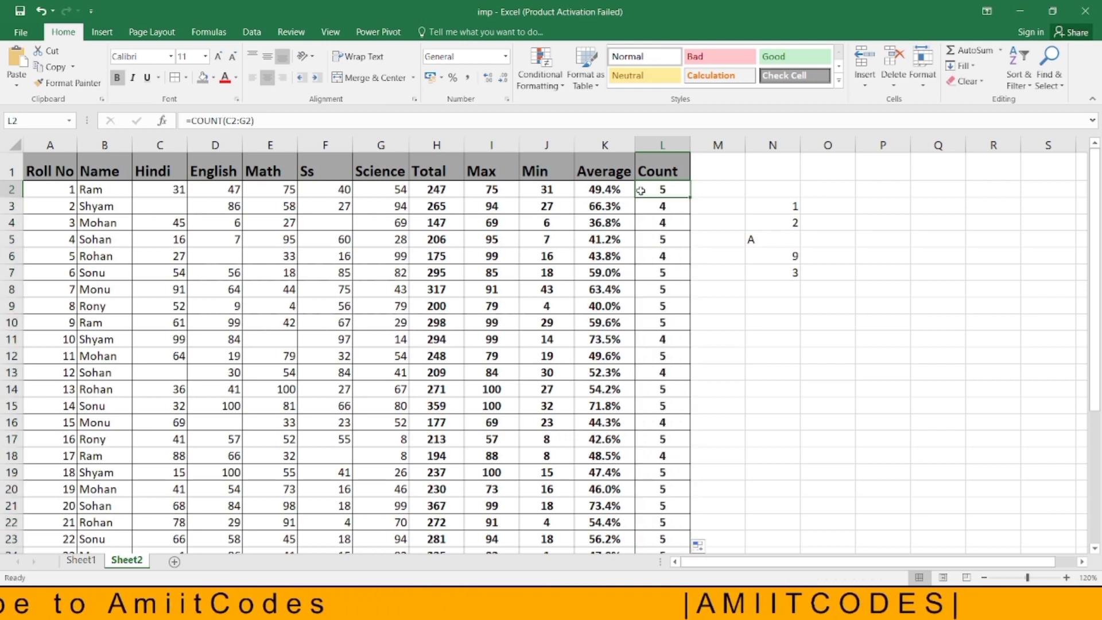
pyautogui.moveTo(645, 206); pyautogui.dragTo(648, 222)
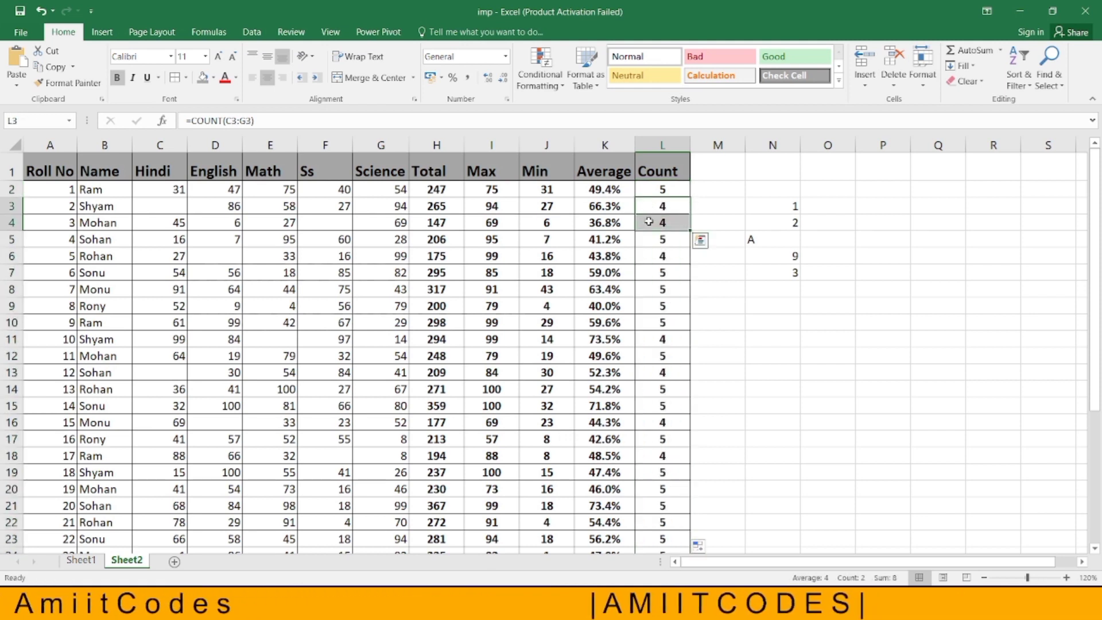
pyautogui.click(340, 218)
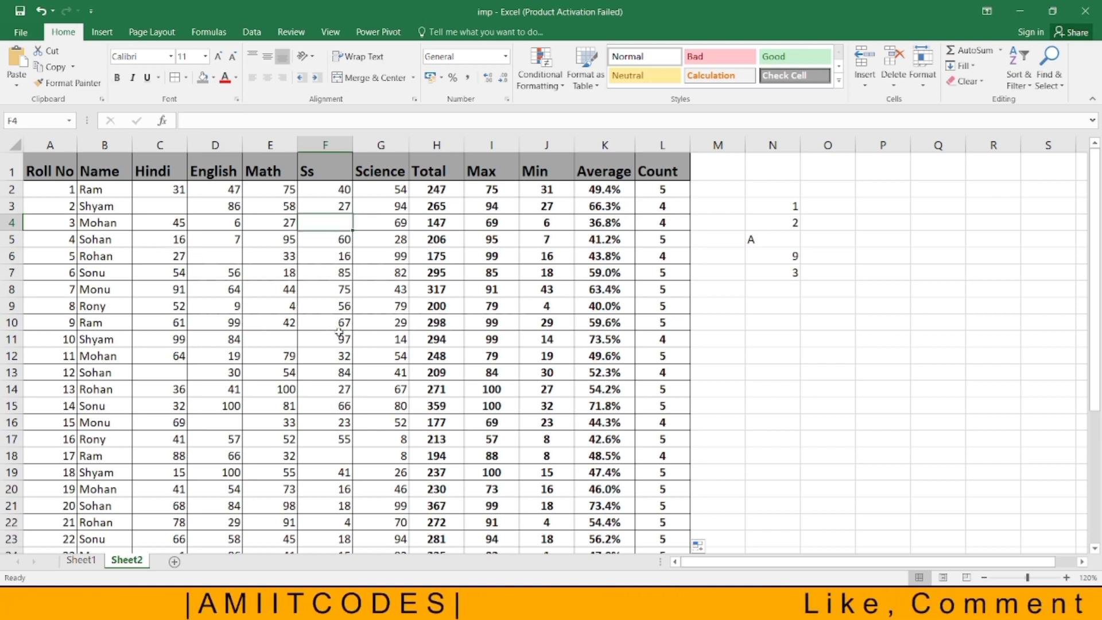
pyautogui.click(82, 561)
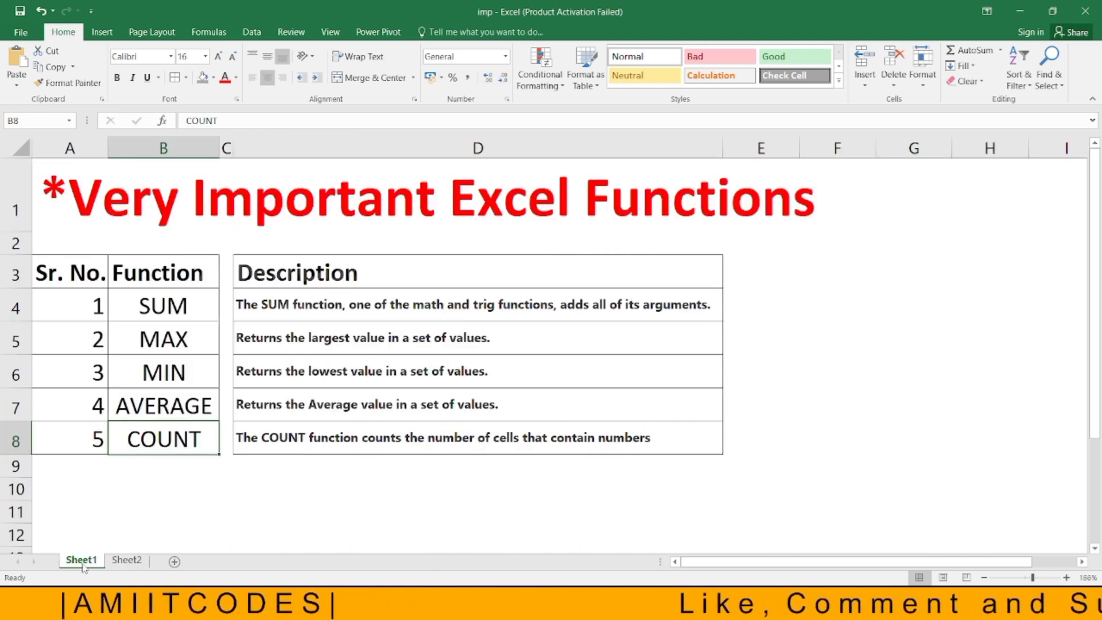